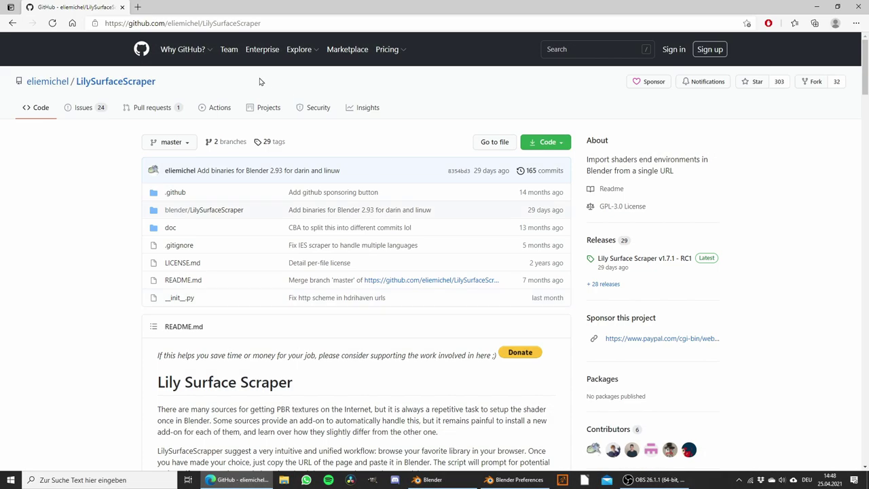
Step: Browse the LilySurfaceScraper repository page and open, then close, its Code download-ZIP options
{"action": "mouse_move", "coordinate": [182, 49]}
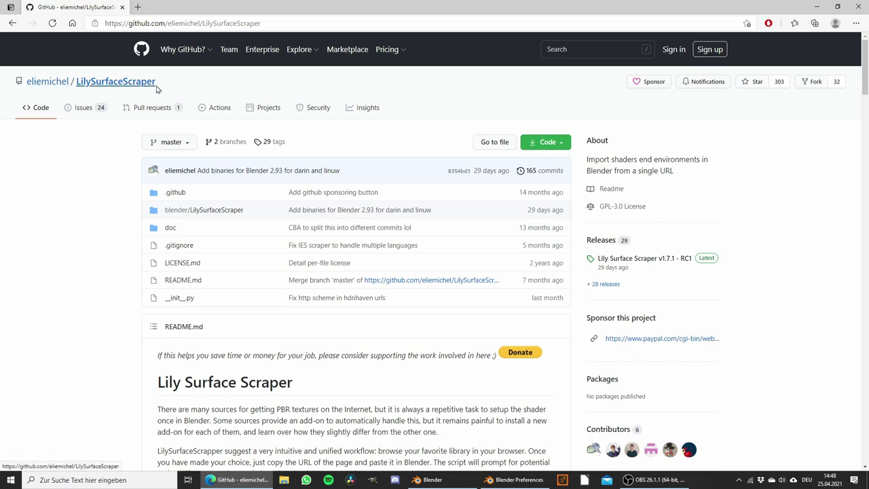
{"action": "scroll", "coordinate": [487, 198], "scroll_direction": "down", "scroll_amount": 2}
{"action": "scroll", "coordinate": [502, 230], "scroll_direction": "down", "scroll_amount": 2}
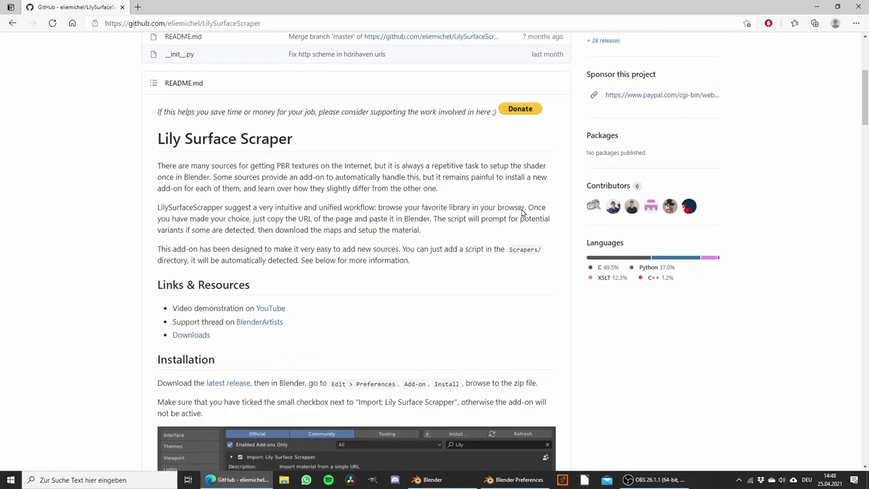
{"action": "scroll", "coordinate": [524, 266], "scroll_direction": "up", "scroll_amount": 3}
{"action": "scroll", "coordinate": [428, 239], "scroll_direction": "up", "scroll_amount": 1}
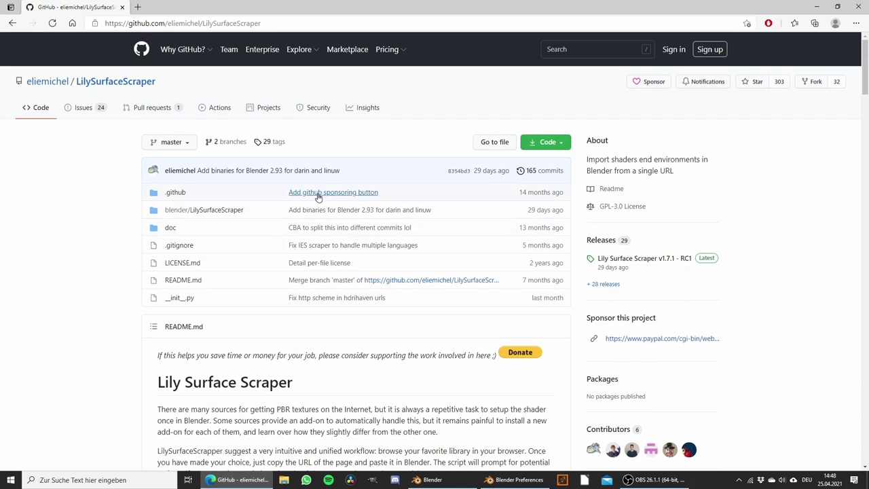
{"action": "left_click", "coordinate": [245, 25]}
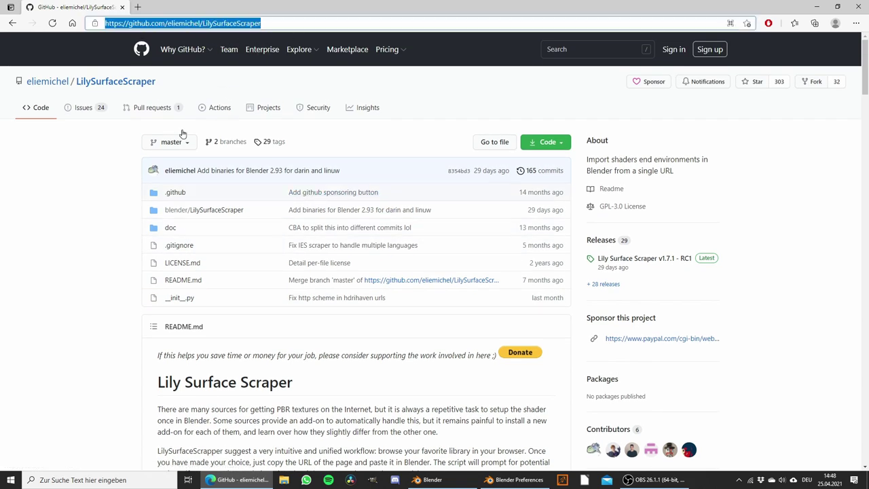
{"action": "left_click", "coordinate": [78, 171]}
{"action": "left_click", "coordinate": [560, 145]}
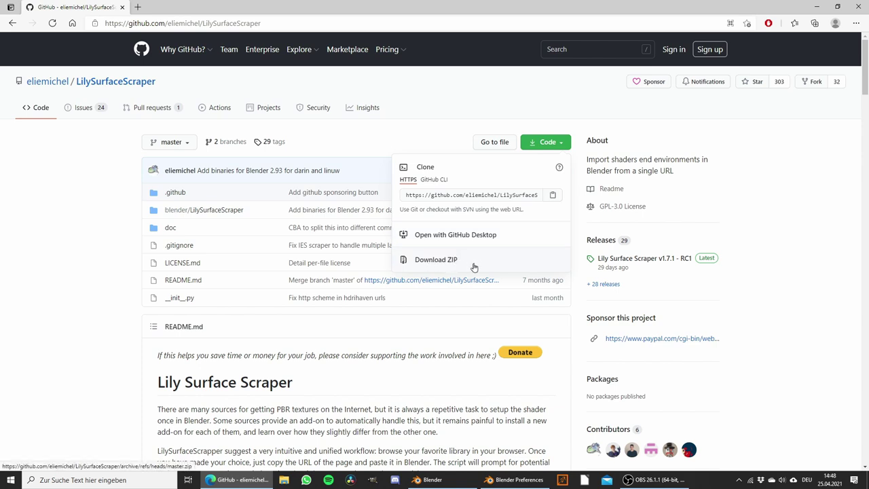
{"action": "left_click", "coordinate": [76, 220]}
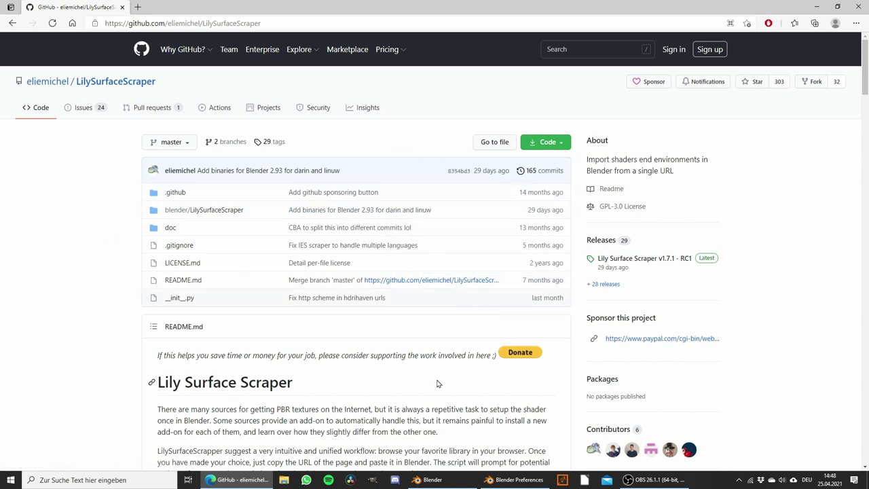
Step: Open Blender's Preferences on the Add-ons section, starting and then cancelling an install from file
{"action": "left_click", "coordinate": [433, 480]}
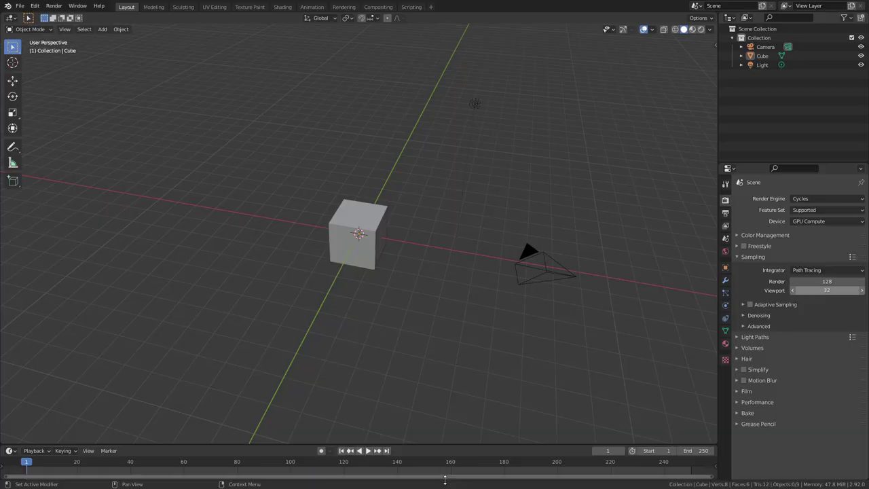
{"action": "left_click", "coordinate": [35, 6]}
{"action": "left_click", "coordinate": [57, 144]}
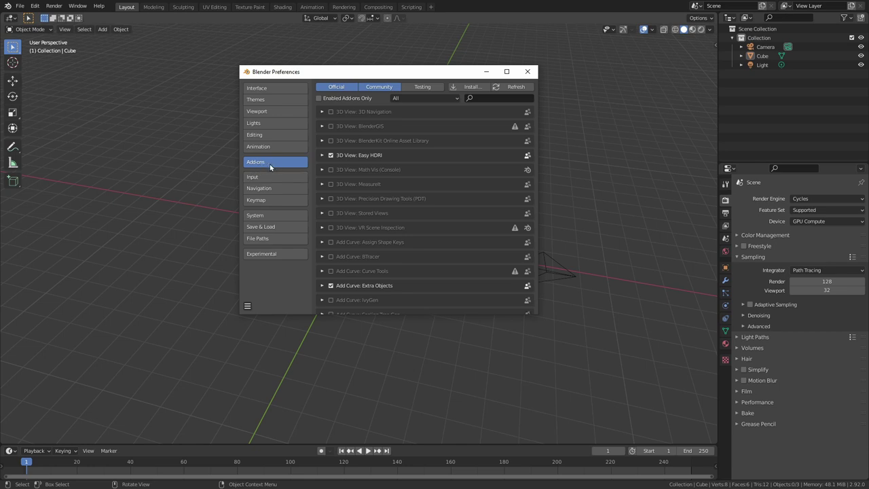
{"action": "left_click", "coordinate": [468, 88]}
{"action": "scroll", "coordinate": [369, 224], "scroll_direction": "down", "scroll_amount": 2}
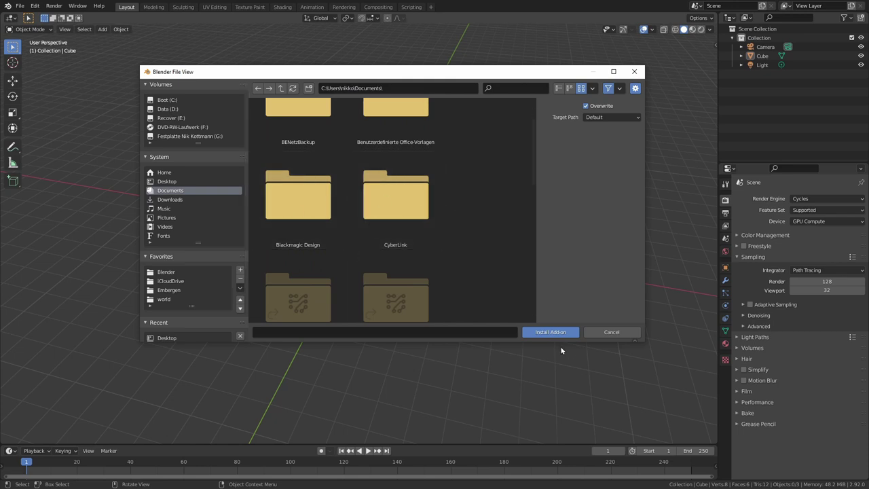
{"action": "left_click", "coordinate": [615, 333]}
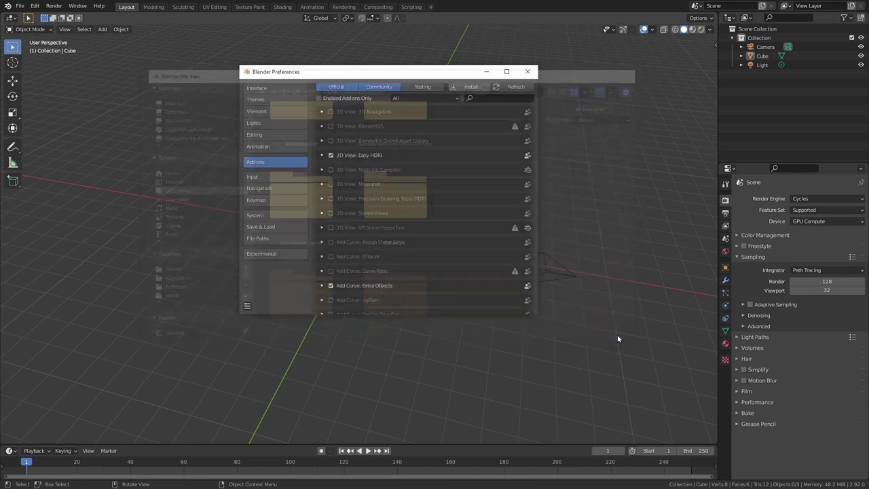
Step: Search add-ons for 'lil', enable Lily Surface Scraper and scroll through its preferences
{"action": "left_click", "coordinate": [478, 98]}
{"action": "type", "text": "lily"}
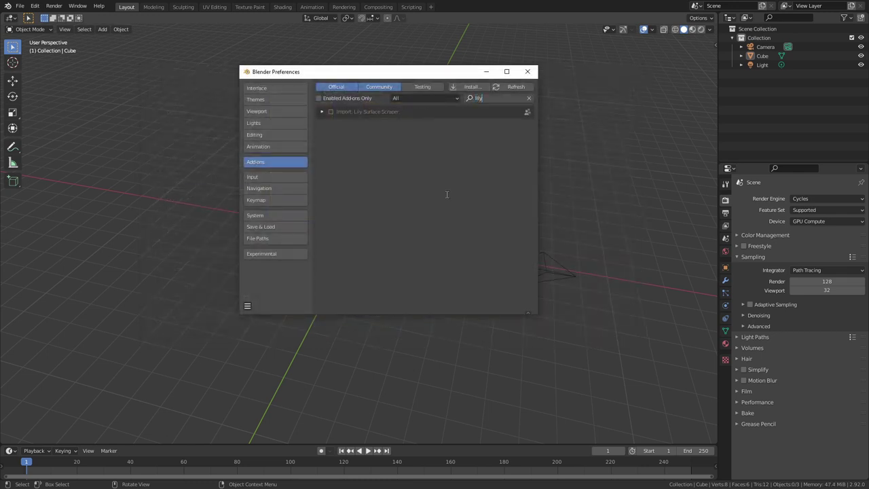
{"action": "key", "text": "Return"}
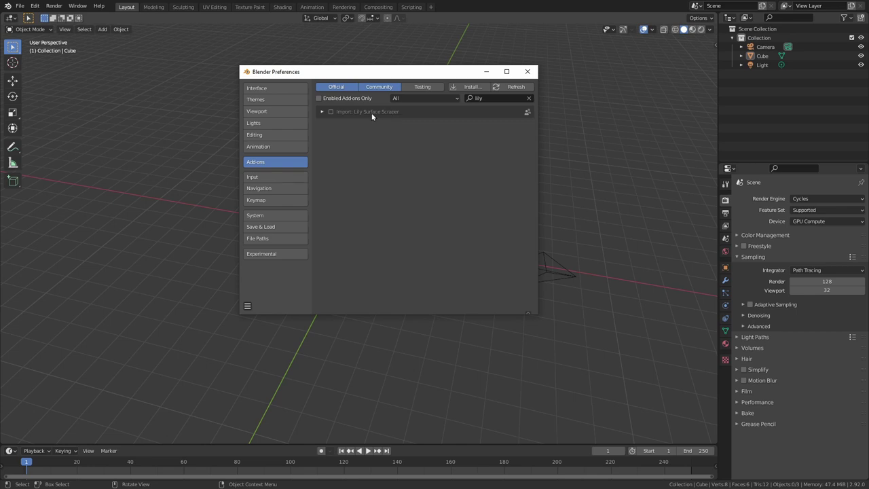
{"action": "left_click", "coordinate": [322, 112]}
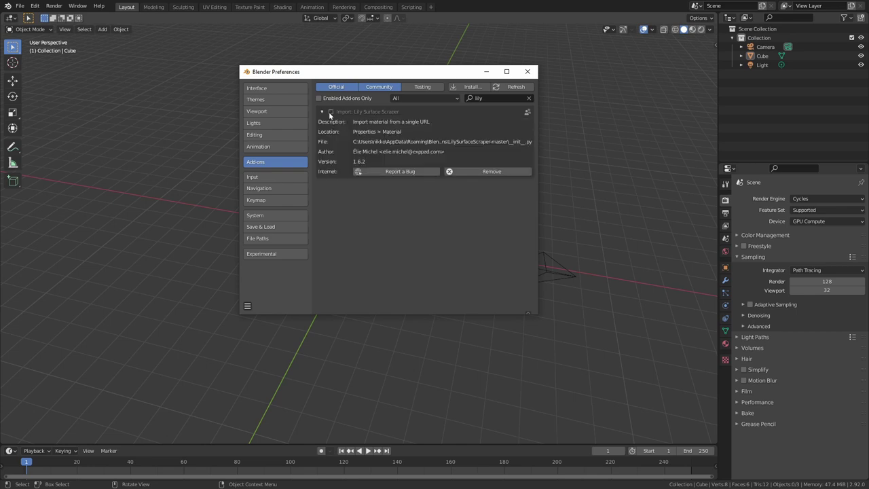
{"action": "left_click", "coordinate": [331, 112]}
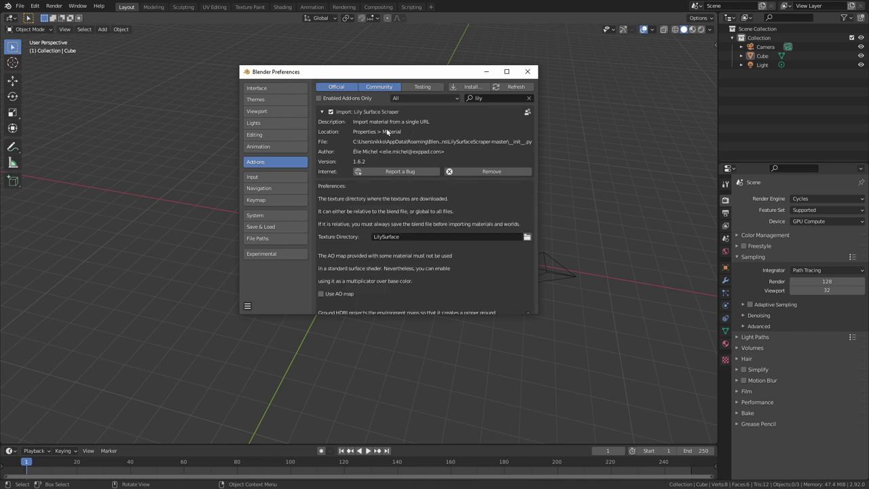
{"action": "scroll", "coordinate": [434, 145], "scroll_direction": "down", "scroll_amount": 5}
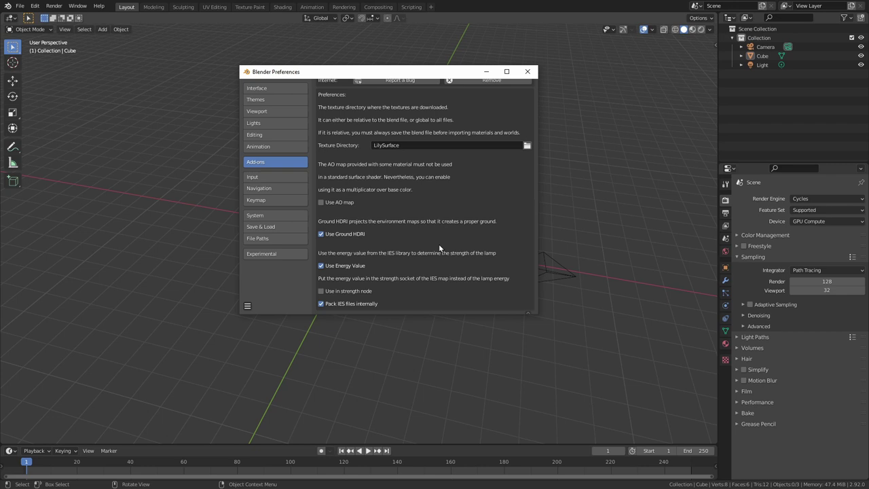
{"action": "scroll", "coordinate": [407, 237], "scroll_direction": "up", "scroll_amount": 4}
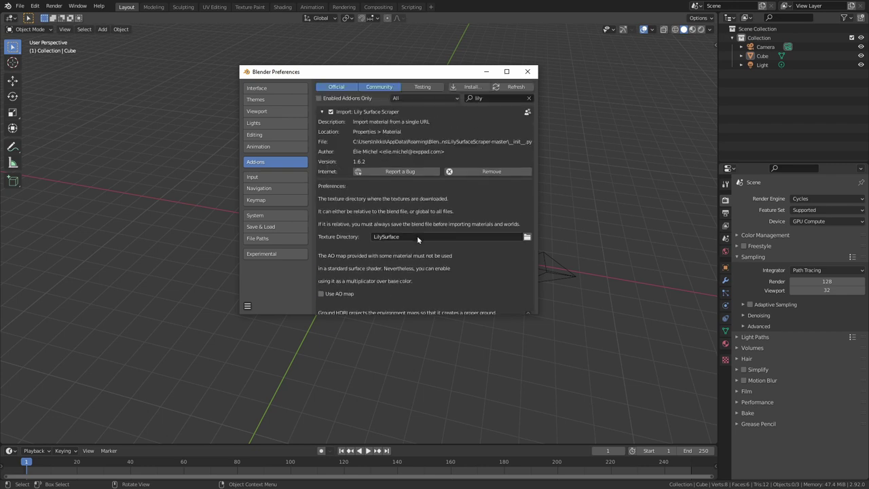
Step: Minimize Preferences and delete the default cube, camera and light
{"action": "left_click", "coordinate": [487, 72]}
{"action": "left_click_drag", "start_coordinate": [228, 68], "coordinate": [633, 342]}
{"action": "key", "text": "Delete"}
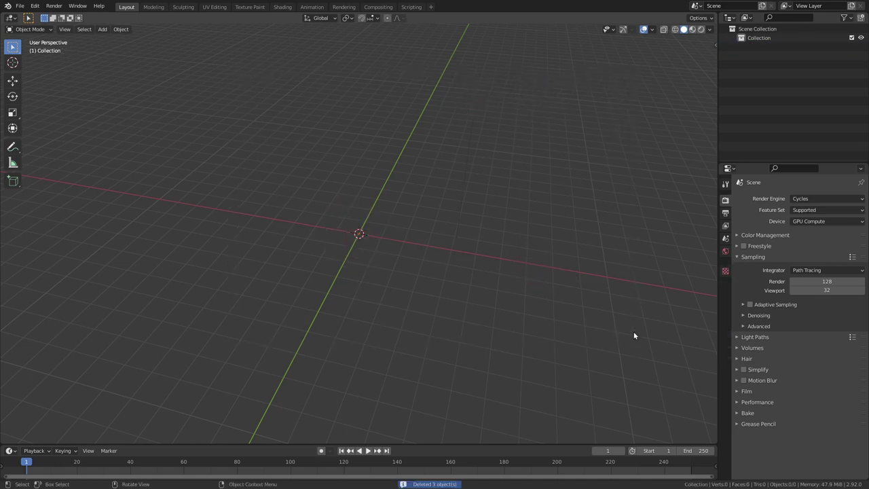
Step: Collapse the timeline, hide the tool strip and turn on the Screencast Keys overlay
{"action": "left_click_drag", "start_coordinate": [712, 444], "coordinate": [714, 482]}
{"action": "key", "text": "t"}
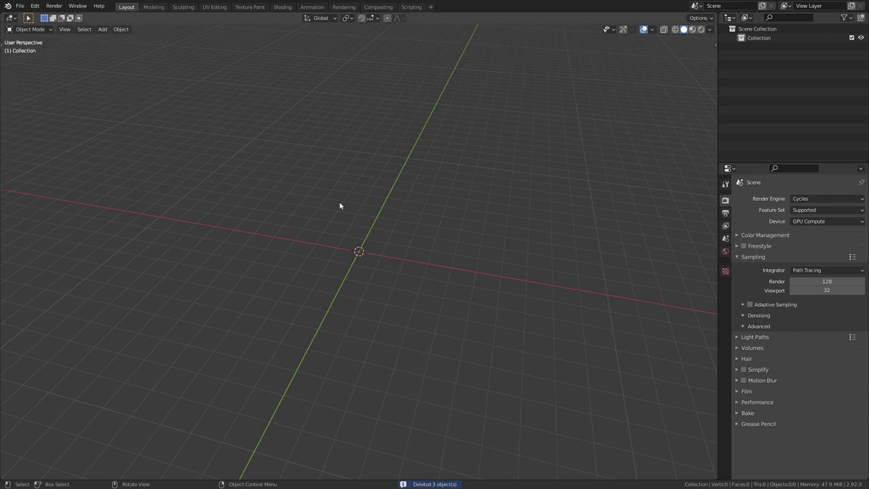
{"action": "key", "text": "n"}
{"action": "left_click", "coordinate": [711, 116]}
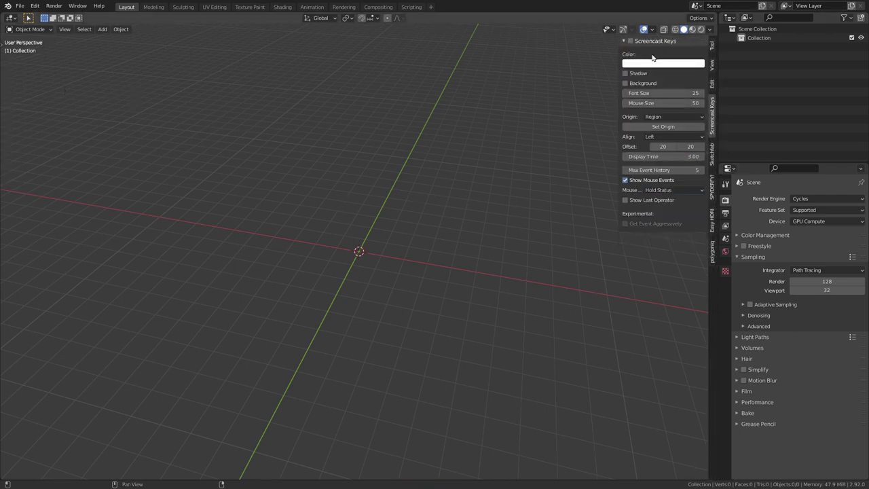
{"action": "left_click", "coordinate": [630, 41]}
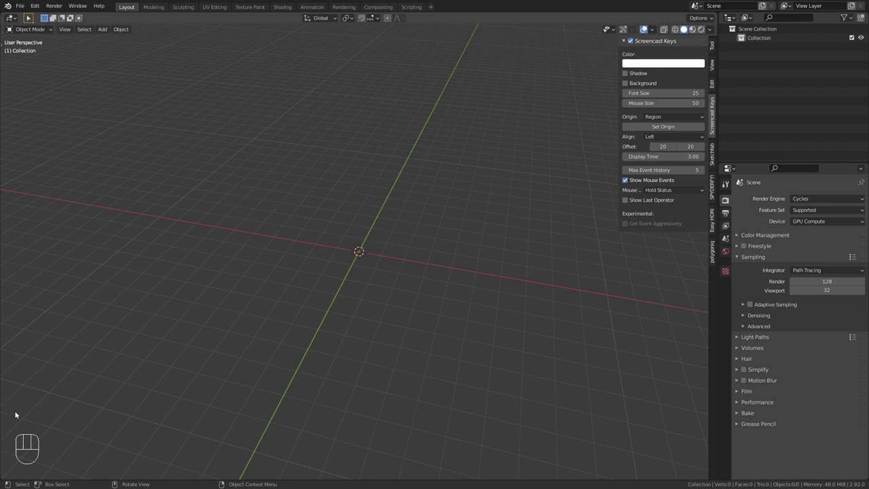
{"action": "key", "text": "n"}
{"action": "key", "text": "n"}
{"action": "key", "text": "n"}
{"action": "key", "text": "n"}
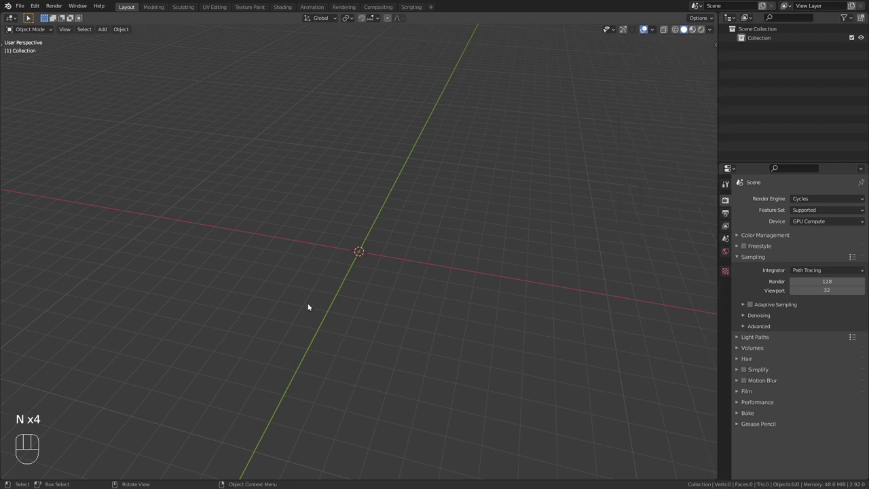
{"action": "key", "text": "c"}
{"action": "middle_click_drag", "start_coordinate": [340, 287], "coordinate": [411, 275]}
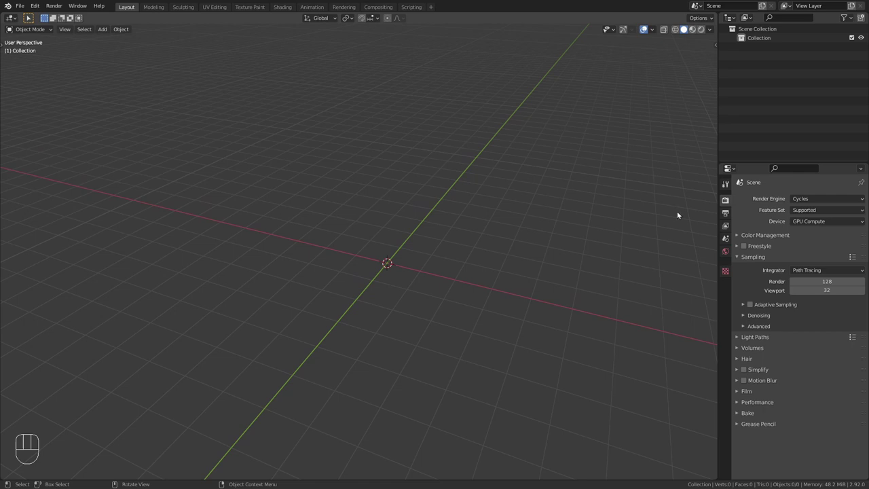
Step: Show World properties, collapse the materialiq panel and toggle the Lily Surface Scraper panel
{"action": "left_click", "coordinate": [724, 251]}
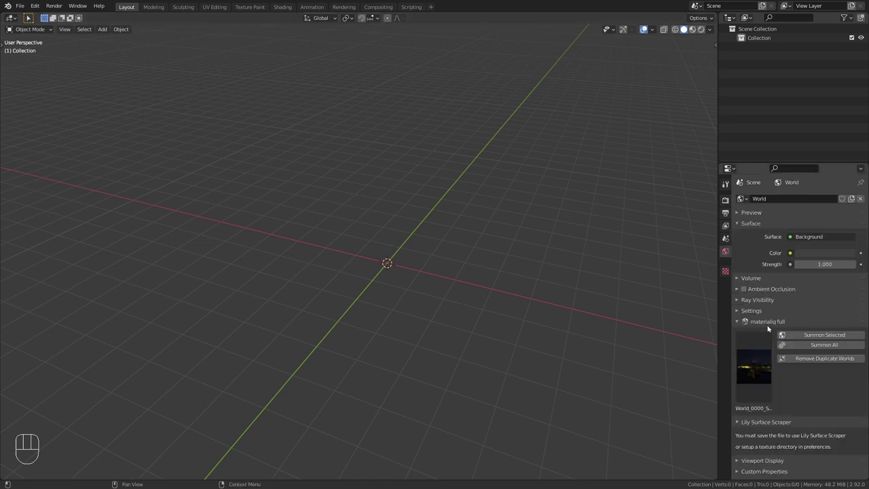
{"action": "left_click", "coordinate": [737, 323]}
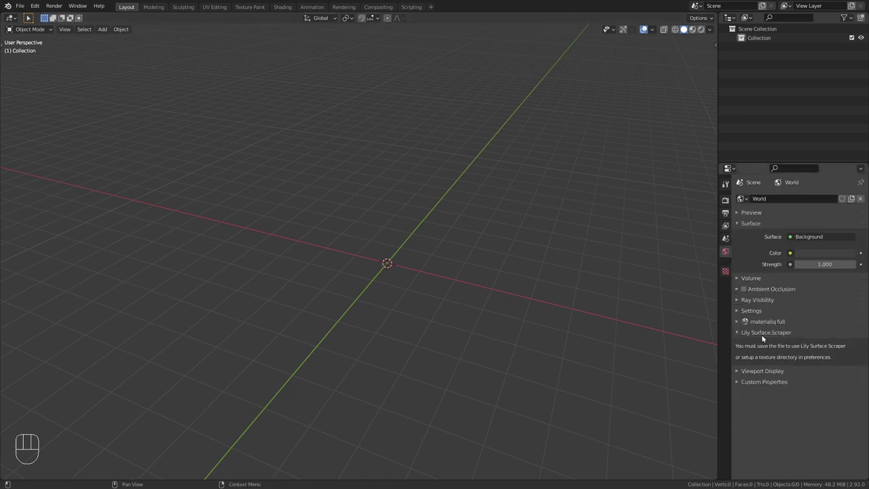
{"action": "left_click", "coordinate": [760, 333]}
{"action": "left_click", "coordinate": [760, 333]}
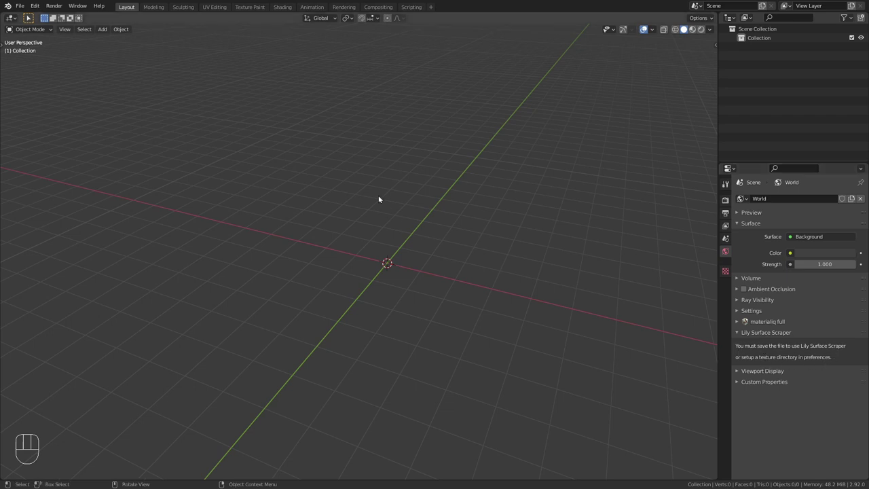
{"action": "middle_click_drag", "start_coordinate": [374, 190], "coordinate": [384, 228], "text": "shift"}
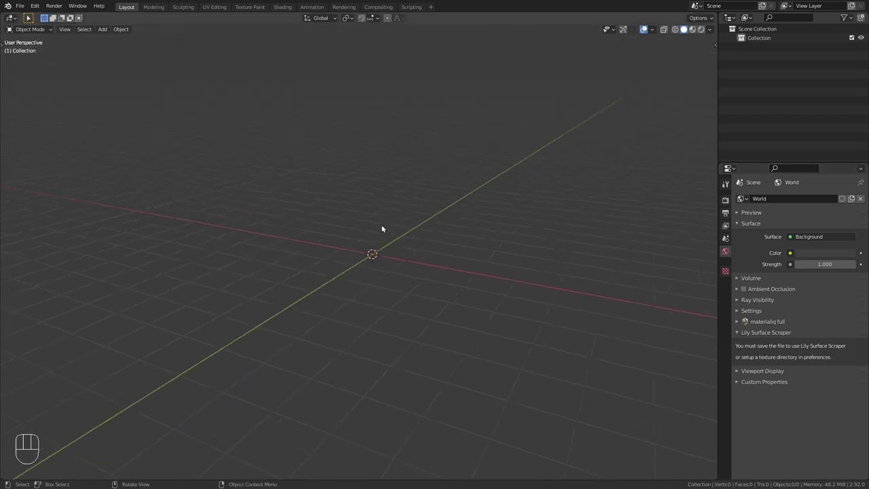
Step: Save the scene as tutorial.blend
{"action": "key", "text": "ctrl+s"}
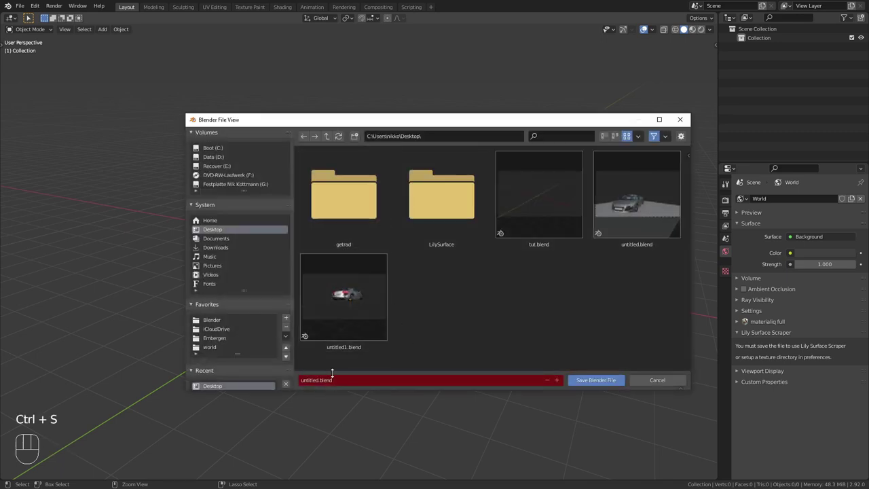
{"action": "left_click", "coordinate": [418, 381]}
{"action": "key", "text": "BackSpace"}
{"action": "type", "text": "tu"}
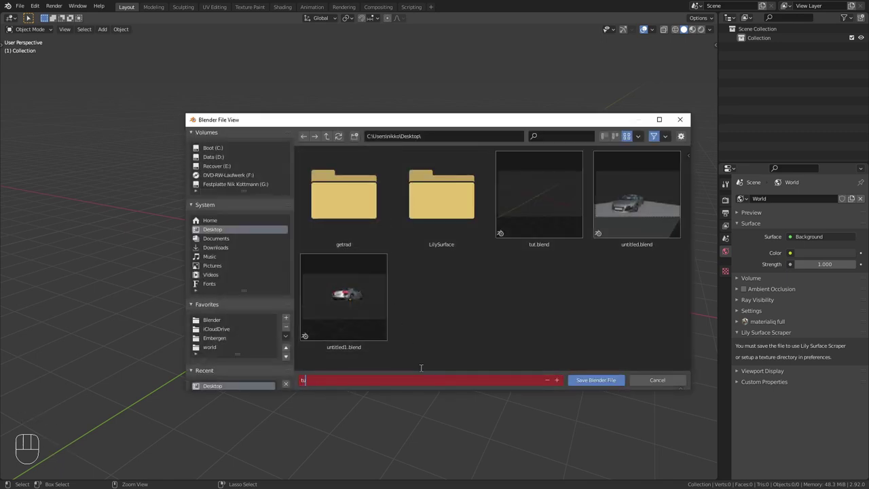
{"action": "type", "text": "torial"}
{"action": "key", "text": "Return"}
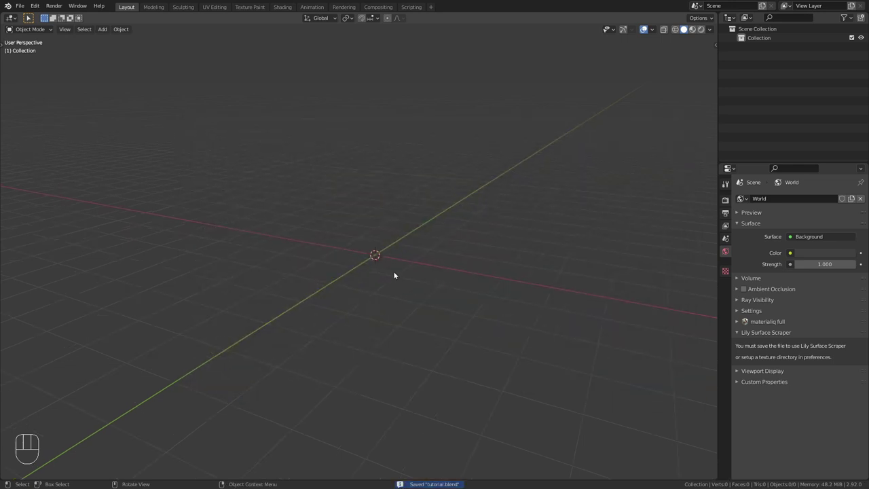
Step: Collapse and reopen the Lily Surface Scraper panel to reveal its import options
{"action": "middle_click_drag", "start_coordinate": [395, 273], "coordinate": [373, 258], "text": "shift"}
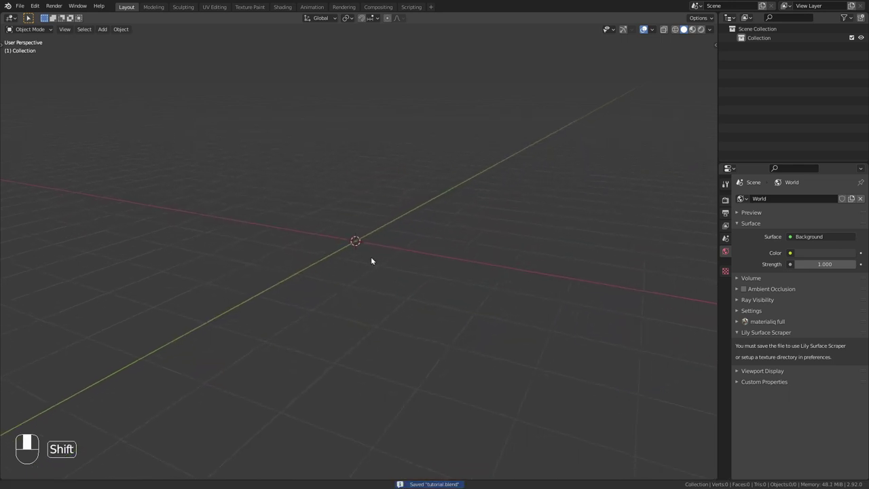
{"action": "left_click", "coordinate": [738, 332]}
{"action": "left_click", "coordinate": [738, 332]}
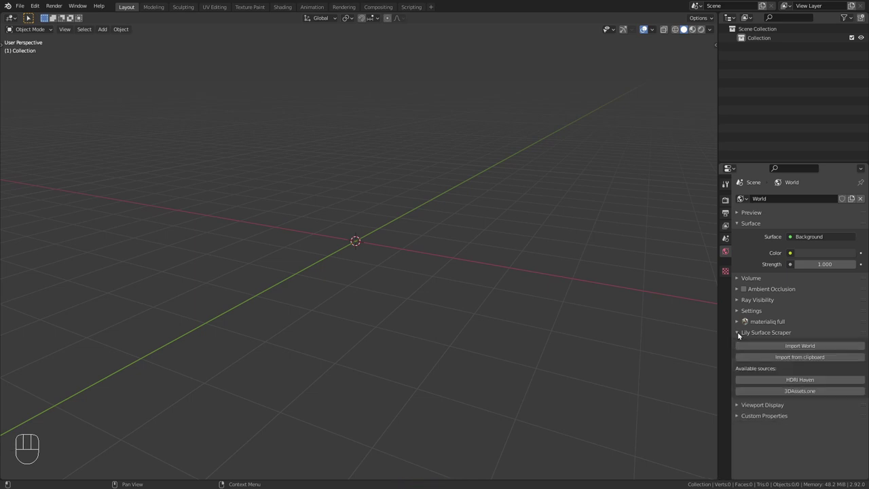
Step: Browse the HDRI Haven gallery and open the Wide Street 01 HDRI
{"action": "left_click", "coordinate": [800, 380]}
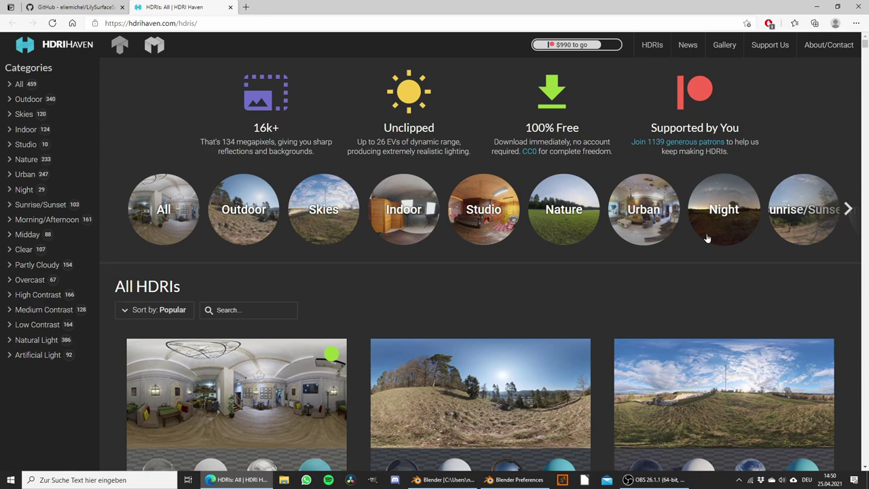
{"action": "scroll", "coordinate": [414, 251], "scroll_direction": "down", "scroll_amount": 2}
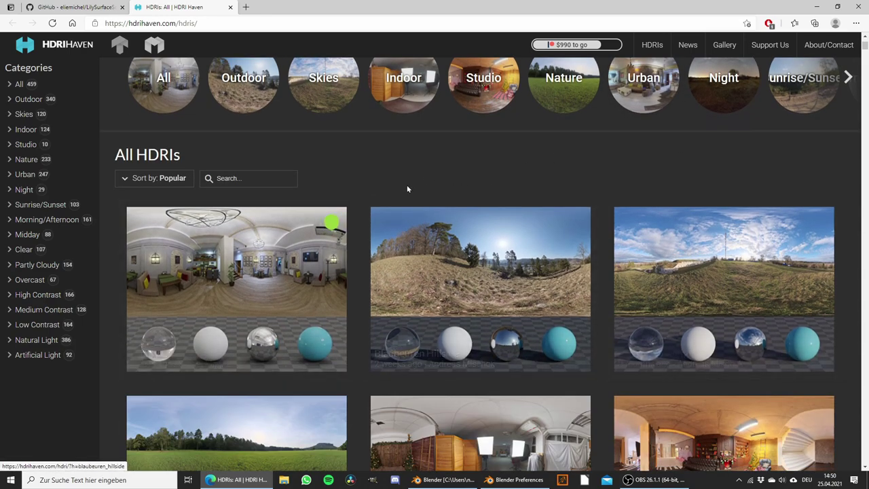
{"action": "scroll", "coordinate": [408, 188], "scroll_direction": "down", "scroll_amount": 4}
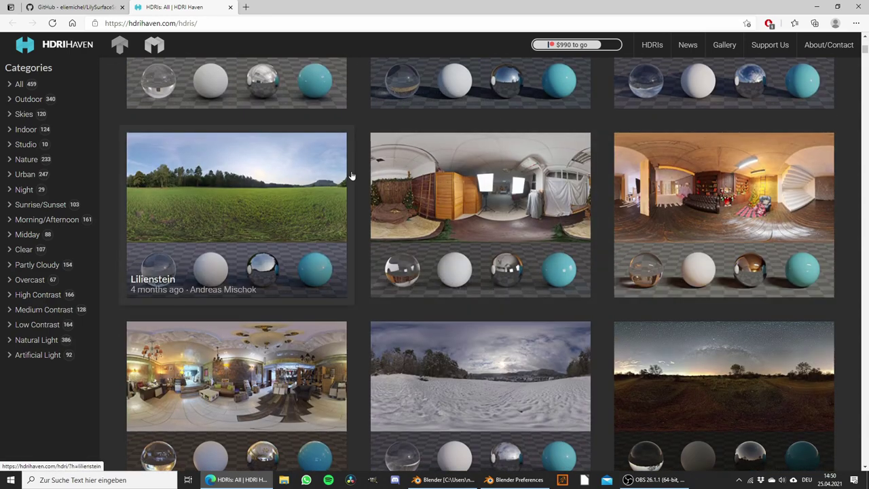
{"action": "scroll", "coordinate": [353, 173], "scroll_direction": "down", "scroll_amount": 3}
{"action": "scroll", "coordinate": [352, 169], "scroll_direction": "down", "scroll_amount": 4}
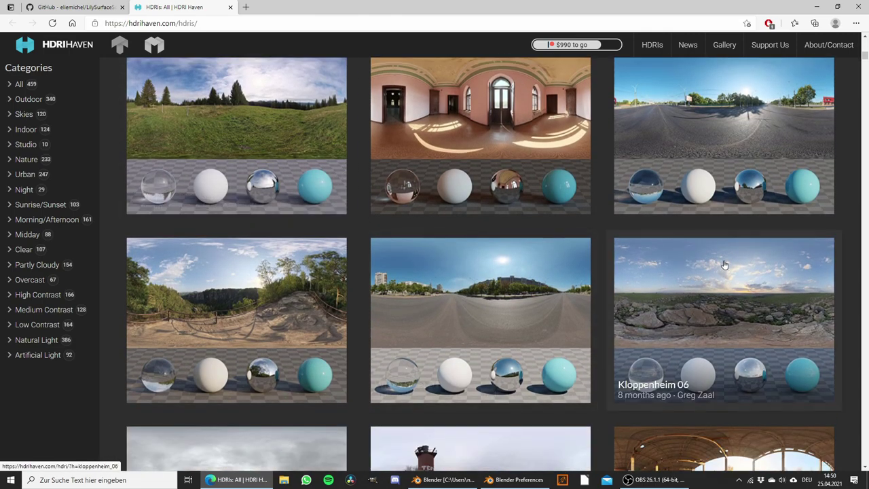
{"action": "scroll", "coordinate": [696, 243], "scroll_direction": "down", "scroll_amount": 2}
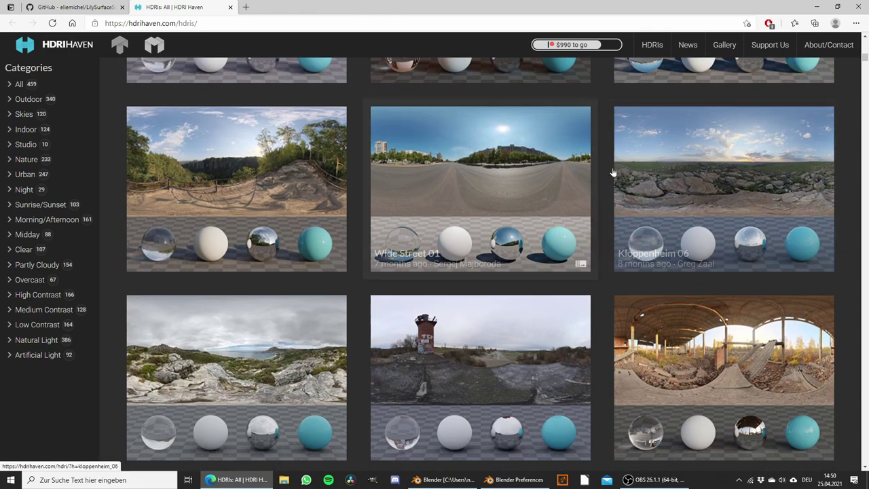
{"action": "scroll", "coordinate": [519, 184], "scroll_direction": "up", "scroll_amount": 2}
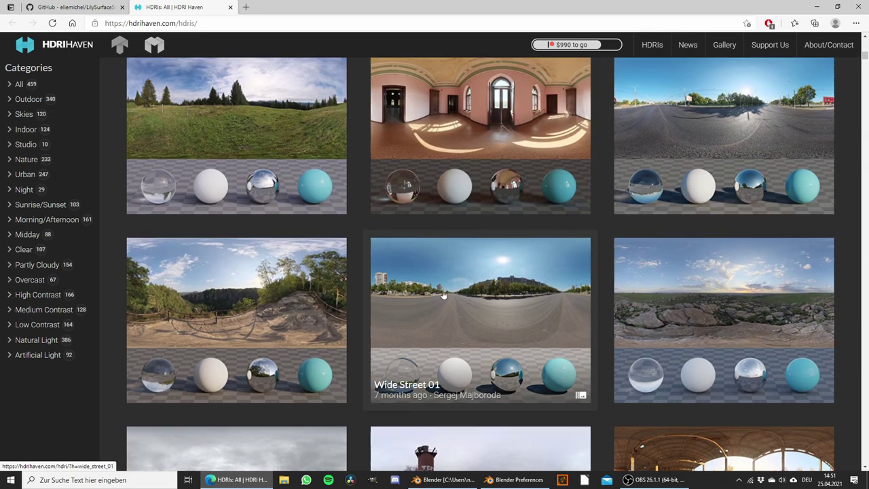
{"action": "left_click", "coordinate": [441, 317]}
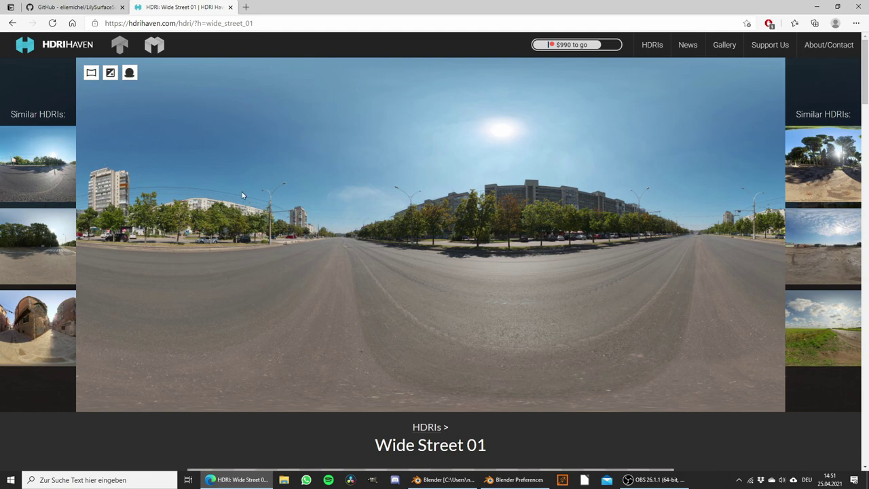
Step: Copy the Wide Street 01 page's web address from the address bar
{"action": "left_click", "coordinate": [264, 24]}
{"action": "right_click", "coordinate": [192, 24]}
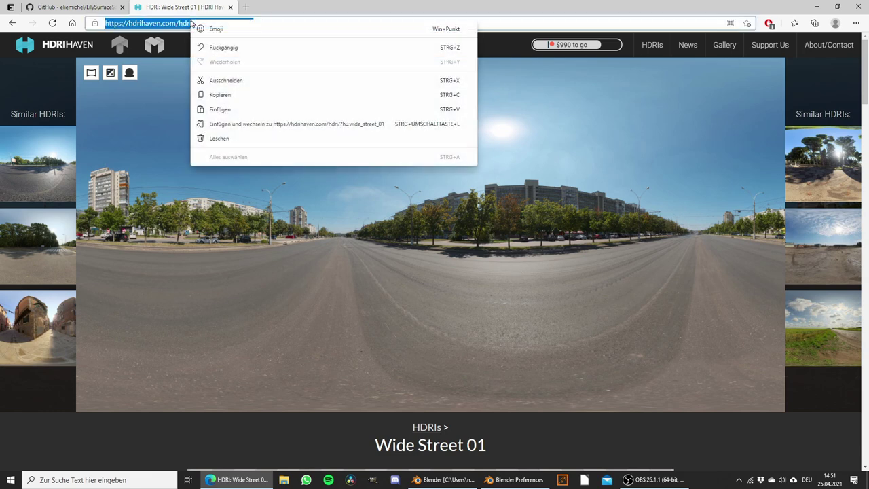
{"action": "left_click", "coordinate": [224, 95]}
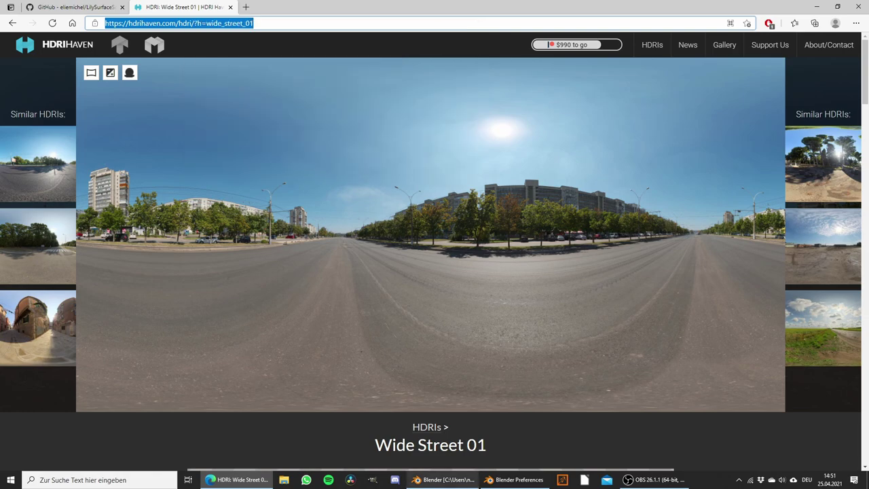
Step: Import the Wide Street 01 world from the clipboard at 4k resolution
{"action": "left_click", "coordinate": [460, 483]}
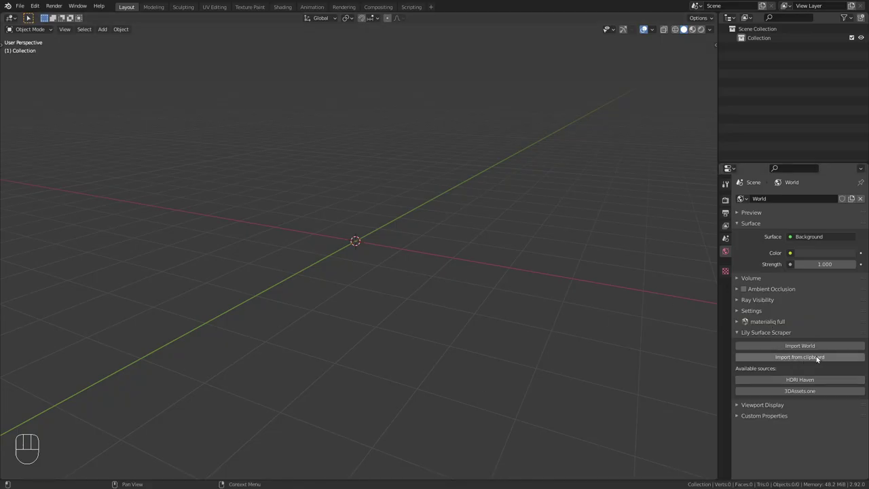
{"action": "left_click", "coordinate": [840, 359]}
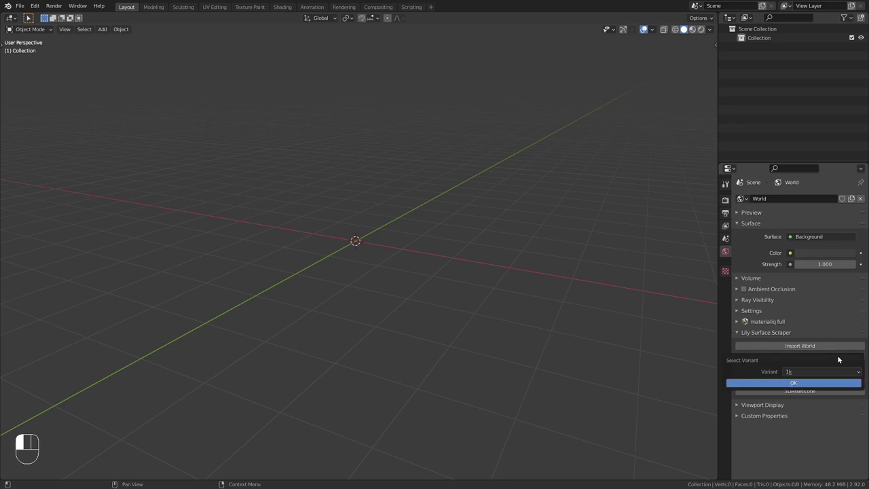
{"action": "left_click", "coordinate": [800, 372]}
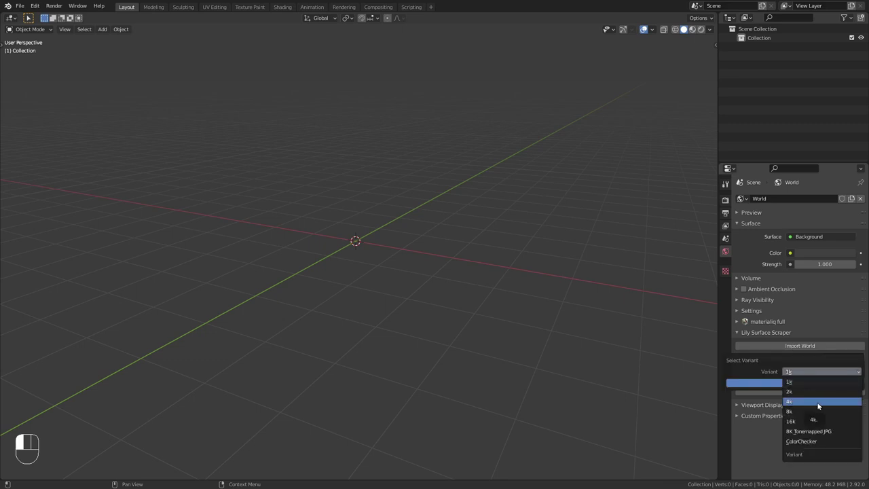
{"action": "left_click", "coordinate": [817, 404]}
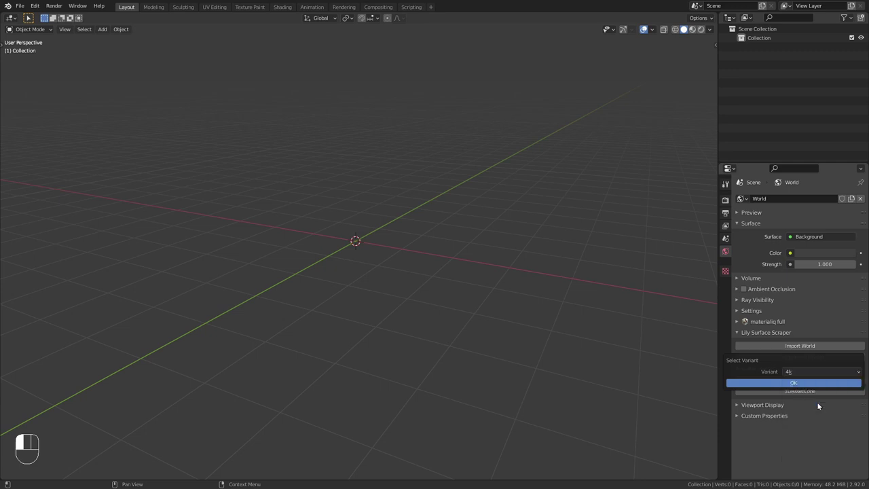
{"action": "left_click", "coordinate": [798, 373]}
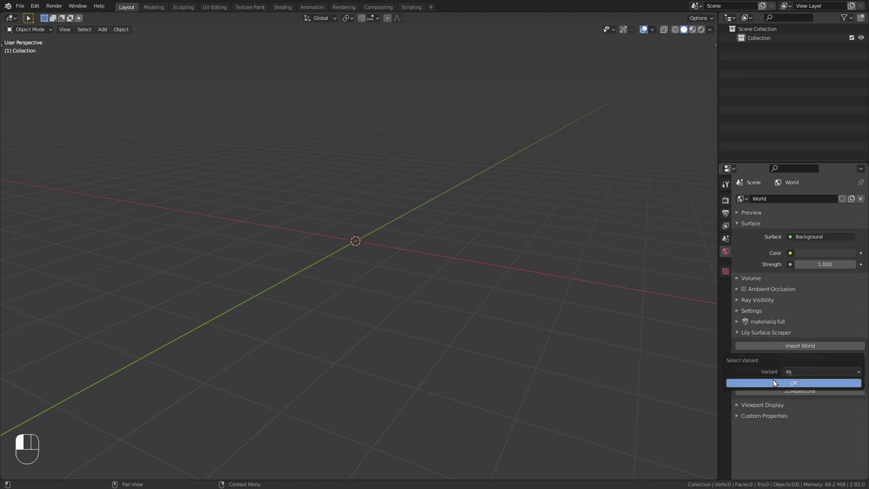
{"action": "left_click", "coordinate": [810, 384]}
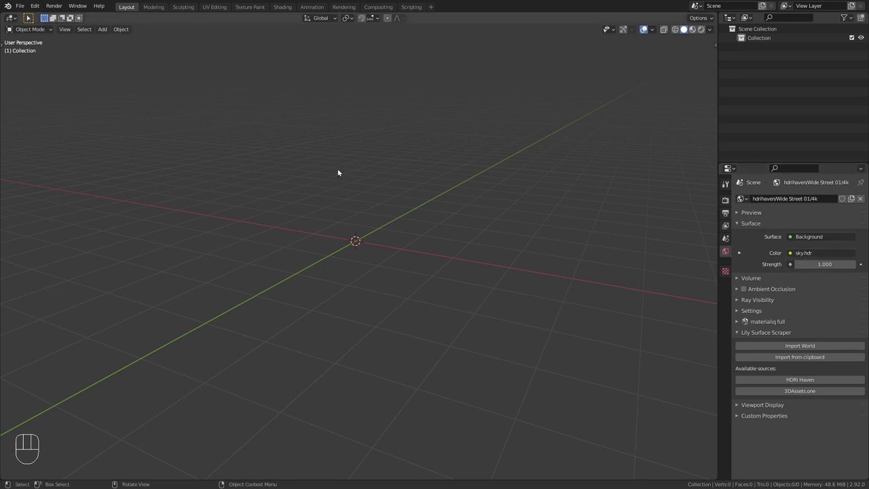
Step: Switch the viewport to Material Preview with the street HDRI background and orbit around the street
{"action": "left_click", "coordinate": [693, 32]}
{"action": "left_click", "coordinate": [708, 30]}
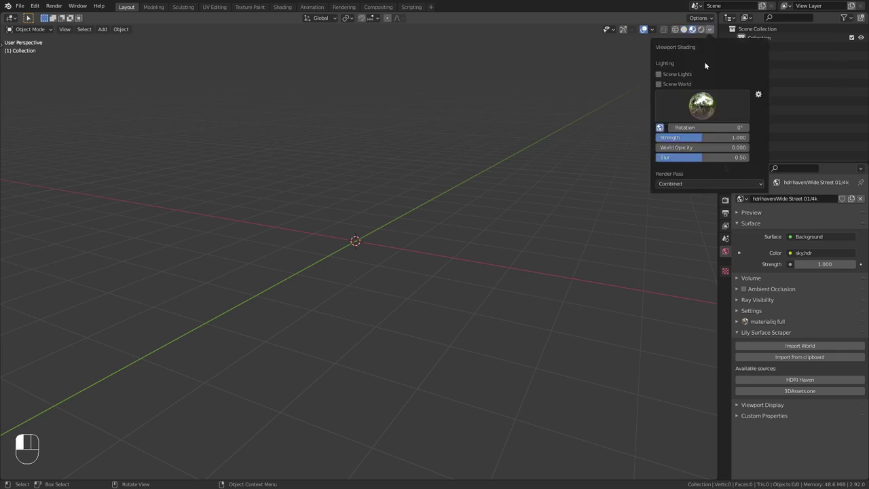
{"action": "left_click", "coordinate": [658, 84]}
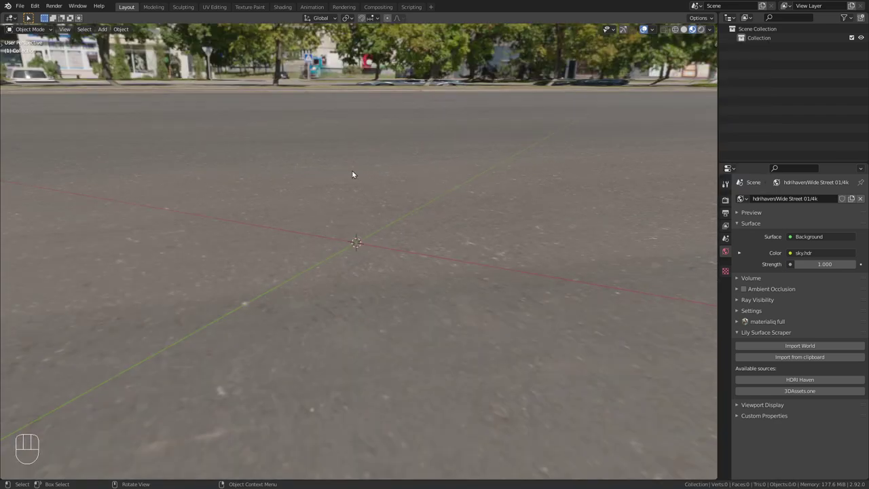
{"action": "middle_click_drag", "start_coordinate": [352, 174], "coordinate": [466, 173]}
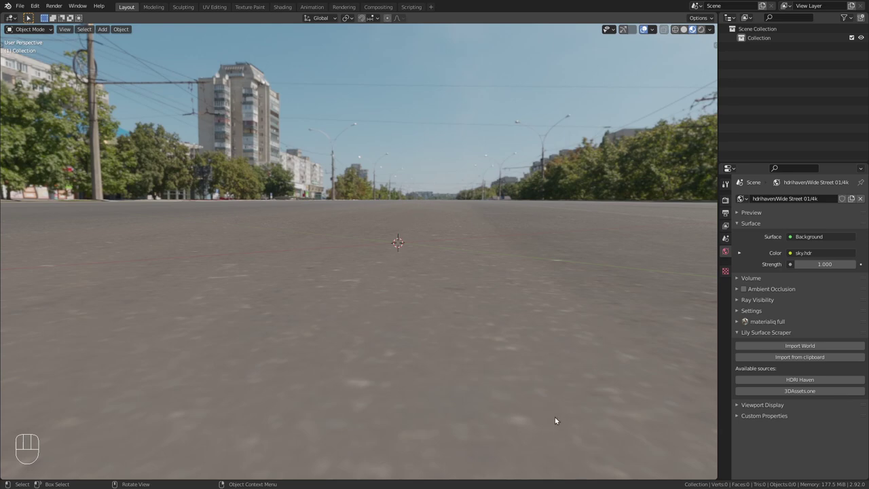
{"action": "middle_click_drag", "start_coordinate": [502, 243], "coordinate": [518, 215]}
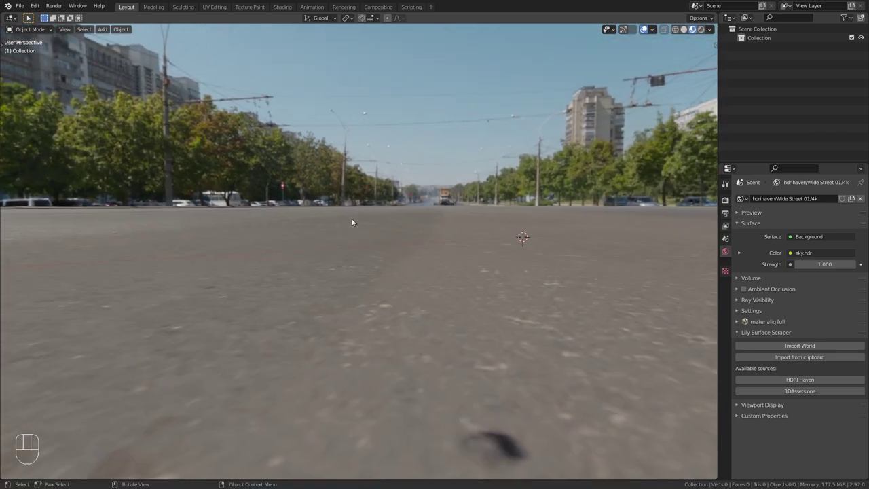
{"action": "middle_click_drag", "start_coordinate": [351, 223], "coordinate": [442, 279]}
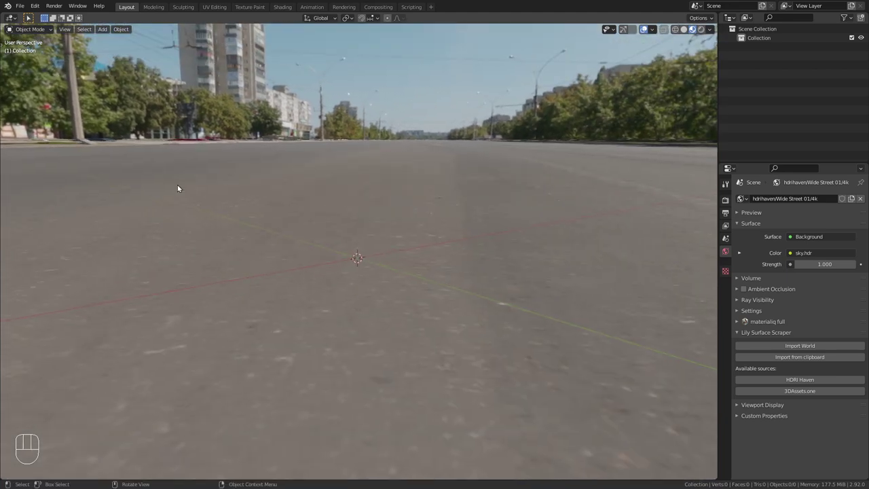
Step: Check Lily Surface Scraper's Use Ground HDRI in Preferences, then split the 3D view vertically
{"action": "left_click", "coordinate": [35, 6]}
{"action": "left_click", "coordinate": [51, 145]}
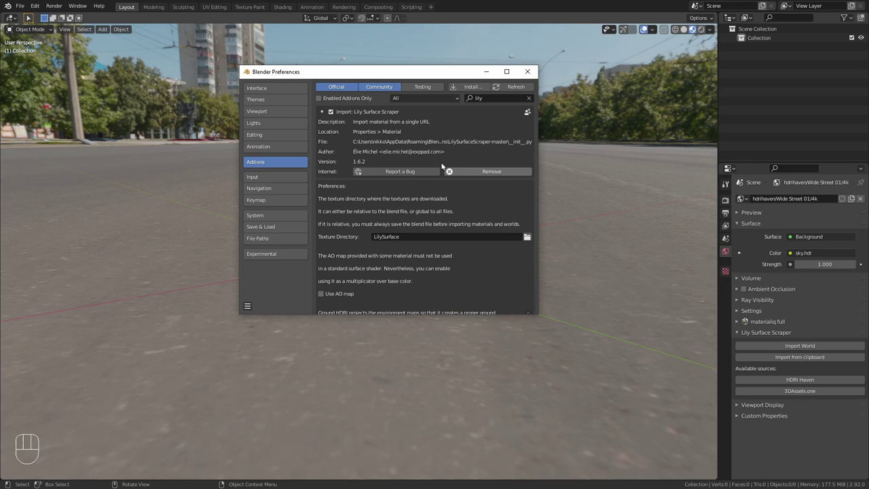
{"action": "scroll", "coordinate": [452, 154], "scroll_direction": "down", "scroll_amount": 5}
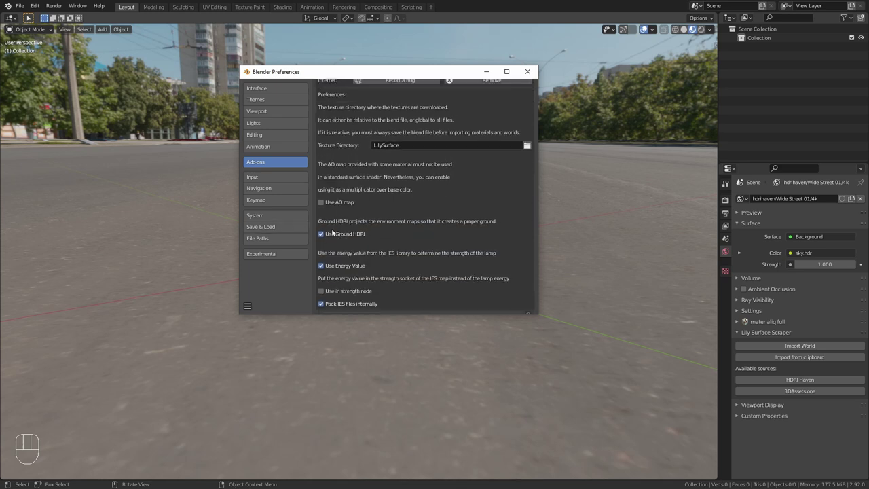
{"action": "left_click", "coordinate": [486, 71]}
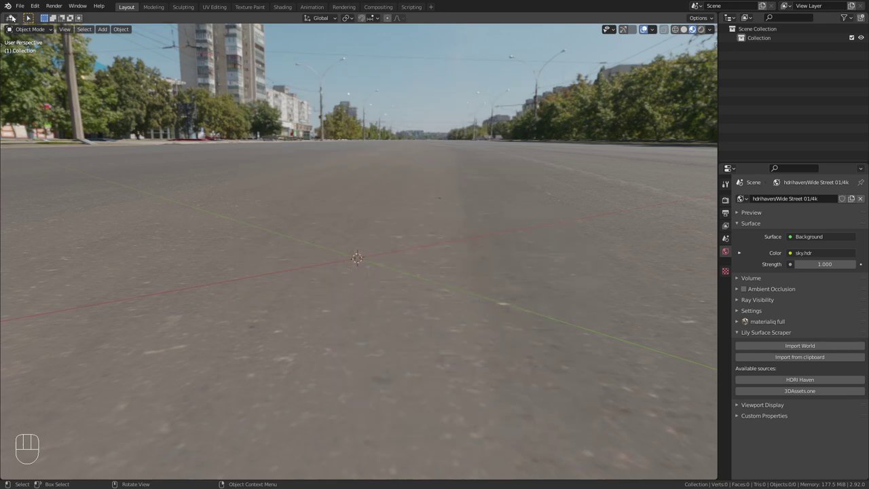
{"action": "left_click_drag", "start_coordinate": [12, 19], "coordinate": [352, 27]}
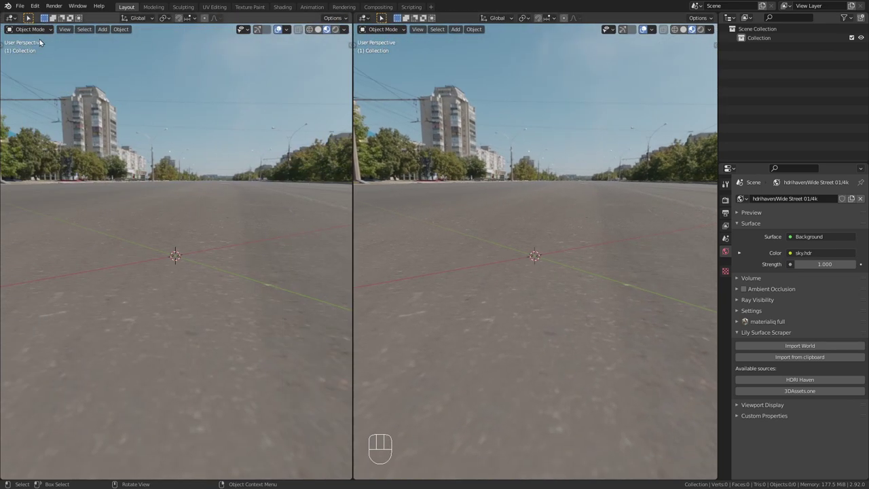
Step: Turn the left area into a Shader Editor showing the World node tree
{"action": "left_click", "coordinate": [10, 19]}
{"action": "left_click", "coordinate": [41, 105]}
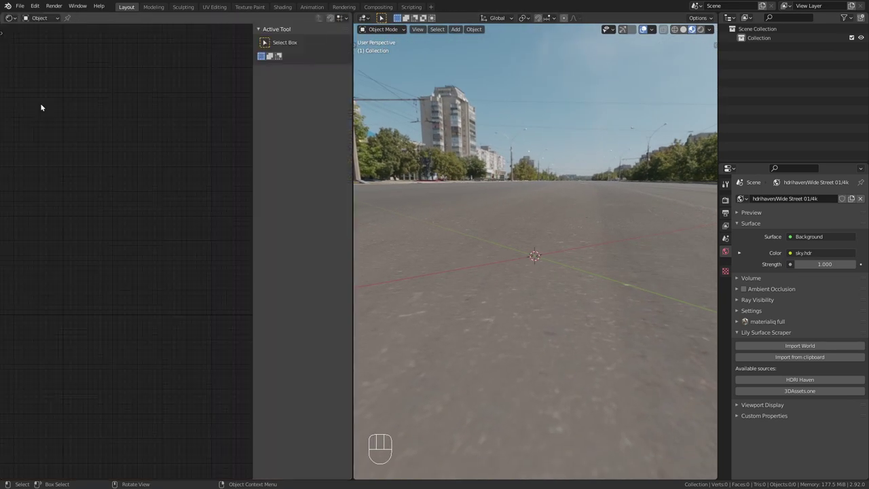
{"action": "key", "text": "n"}
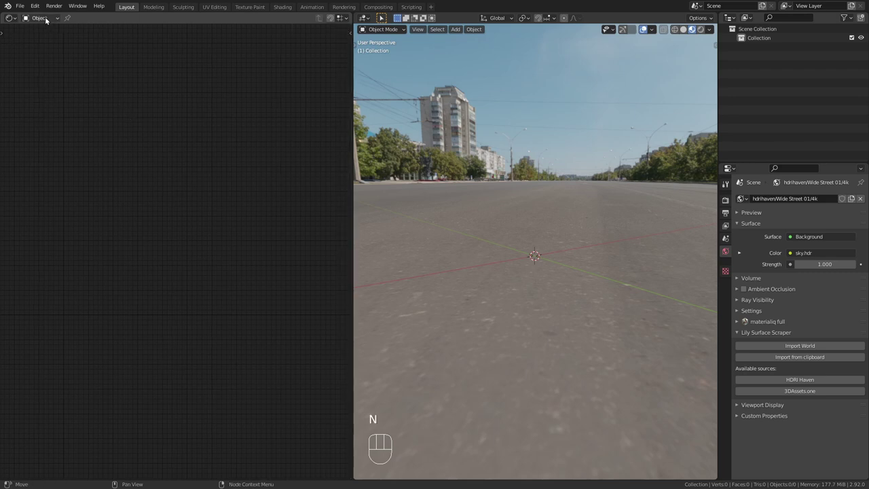
{"action": "left_click", "coordinate": [41, 38]}
{"action": "middle_click_drag", "start_coordinate": [109, 175], "coordinate": [278, 72]}
{"action": "scroll", "coordinate": [214, 196], "scroll_direction": "up", "scroll_amount": 2}
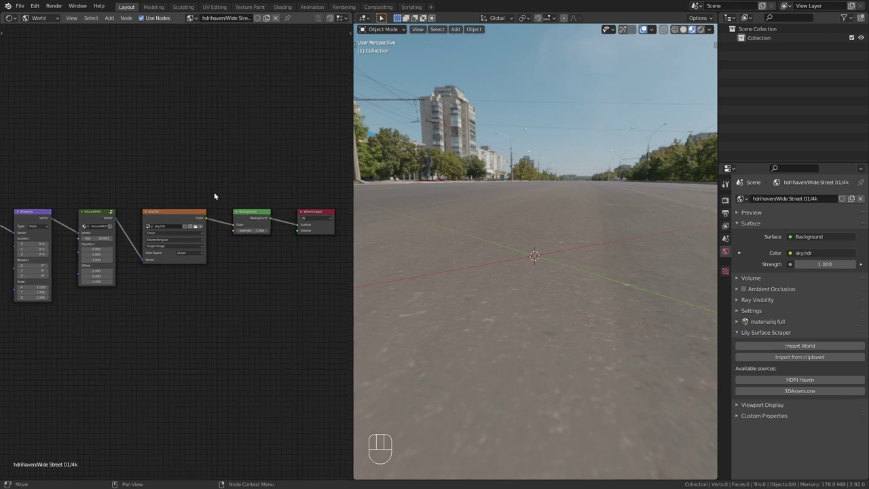
{"action": "middle_click_drag", "start_coordinate": [129, 183], "coordinate": [286, 148]}
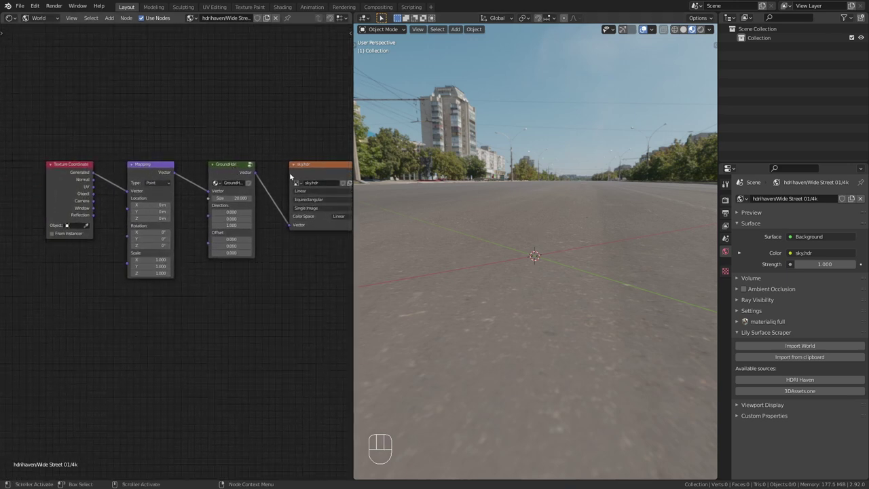
Step: Move the GroundHdri node above the chain and inspect inside its group
{"action": "left_click_drag", "start_coordinate": [230, 172], "coordinate": [231, 132]}
{"action": "middle_click_drag", "start_coordinate": [265, 129], "coordinate": [245, 112]}
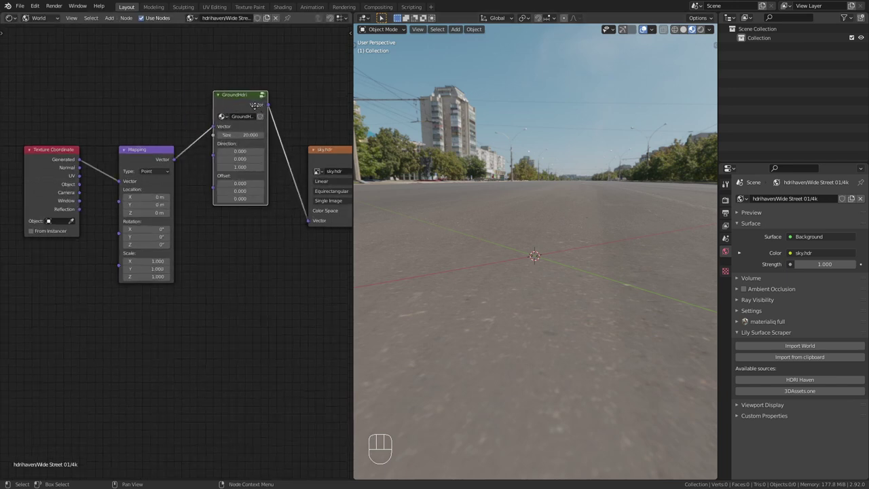
{"action": "scroll", "coordinate": [187, 163], "scroll_direction": "up", "scroll_amount": 1}
{"action": "key", "text": "Tab"}
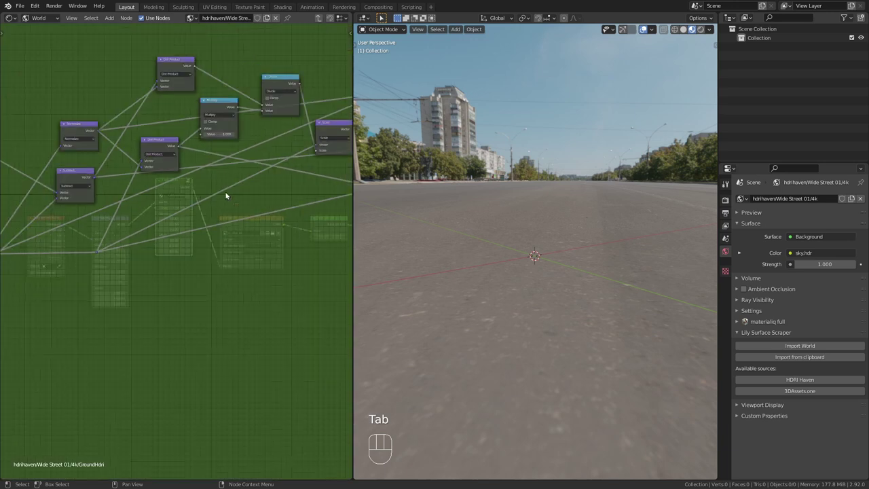
{"action": "mouse_move", "coordinate": [227, 194]}
{"action": "middle_mouse_down"}
{"action": "mouse_move", "coordinate": [339, 215]}
{"action": "mouse_move", "coordinate": [288, 184]}
{"action": "mouse_move", "coordinate": [261, 197]}
{"action": "mouse_move", "coordinate": [234, 187]}
{"action": "mouse_move", "coordinate": [216, 192]}
{"action": "middle_mouse_up"}
{"action": "key", "text": "Tab"}
{"action": "scroll", "coordinate": [169, 187], "scroll_direction": "up", "scroll_amount": 4}
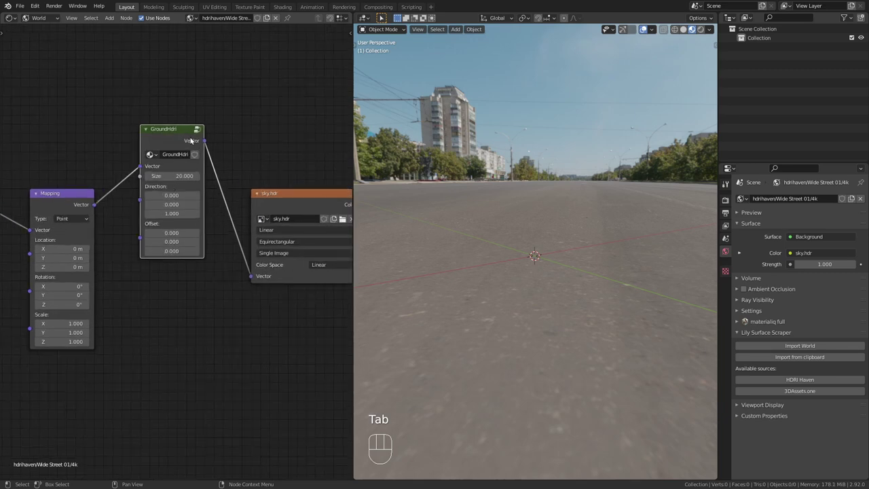
Step: Mute and unmute GroundHdri to compare ground projection, then widen the 3D view over the node editor
{"action": "key", "text": "m"}
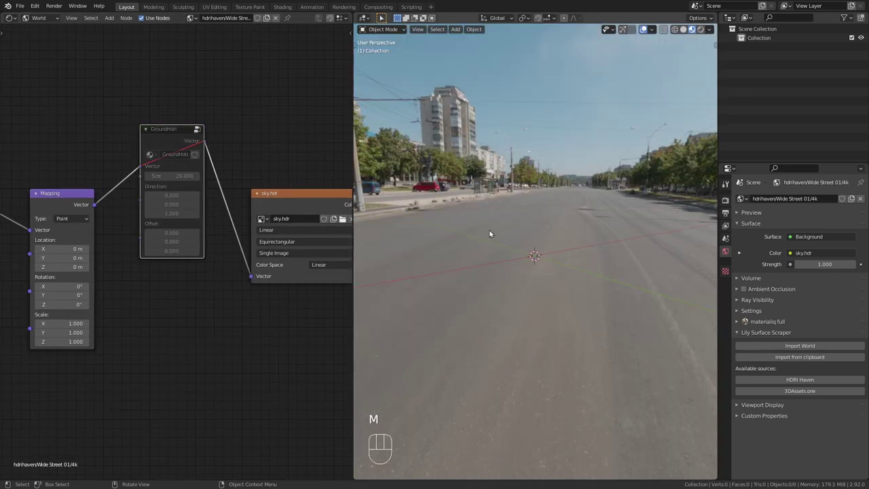
{"action": "mouse_move", "coordinate": [491, 234]}
{"action": "middle_mouse_down"}
{"action": "mouse_move", "coordinate": [531, 211]}
{"action": "mouse_move", "coordinate": [441, 240]}
{"action": "mouse_move", "coordinate": [648, 211]}
{"action": "mouse_move", "coordinate": [695, 231]}
{"action": "mouse_move", "coordinate": [459, 232]}
{"action": "mouse_move", "coordinate": [486, 231]}
{"action": "middle_mouse_up"}
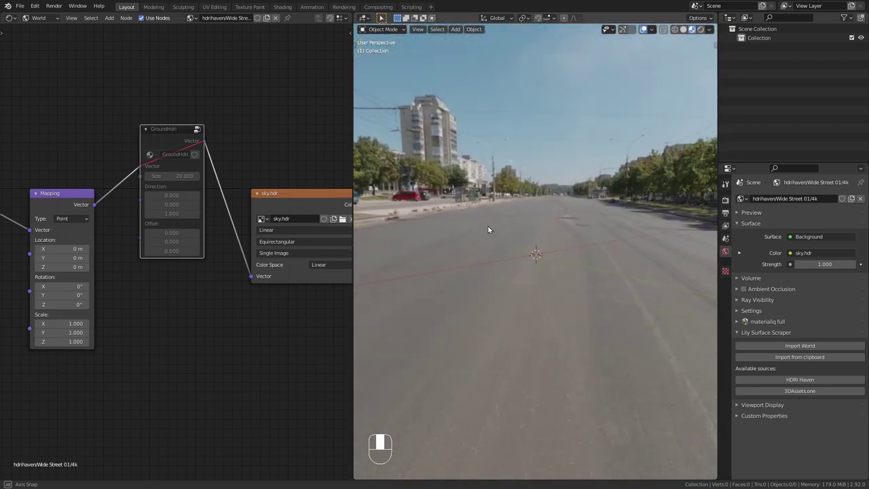
{"action": "key", "text": "m"}
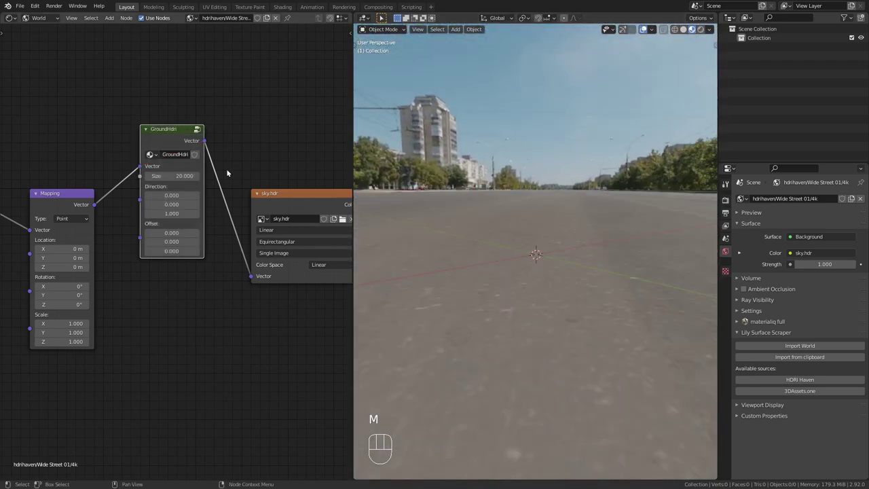
{"action": "middle_click_drag", "start_coordinate": [487, 234], "coordinate": [438, 232]}
{"action": "left_click_drag", "start_coordinate": [353, 141], "coordinate": [100, 139]}
{"action": "middle_click_drag", "start_coordinate": [426, 282], "coordinate": [459, 252]}
Step: Open the traffiq Spawn Asset options and browse the car, bicycle and motorcycle models
{"action": "key", "text": "n"}
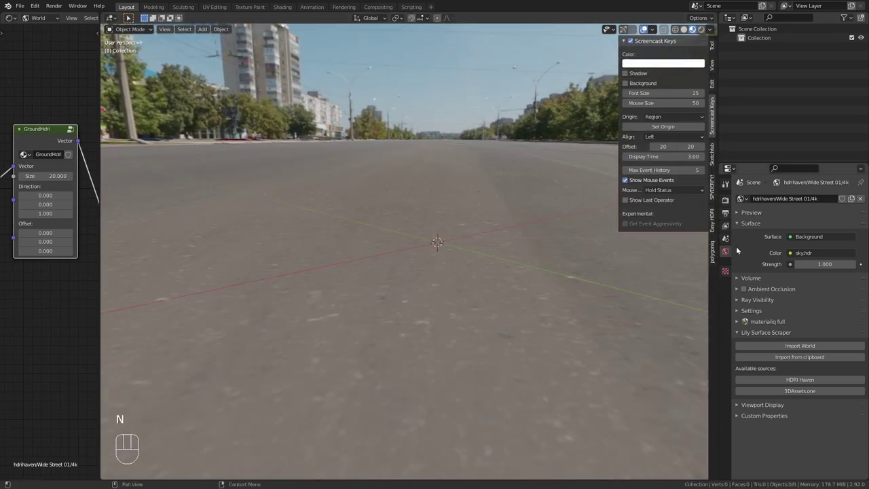
{"action": "left_click", "coordinate": [712, 253]}
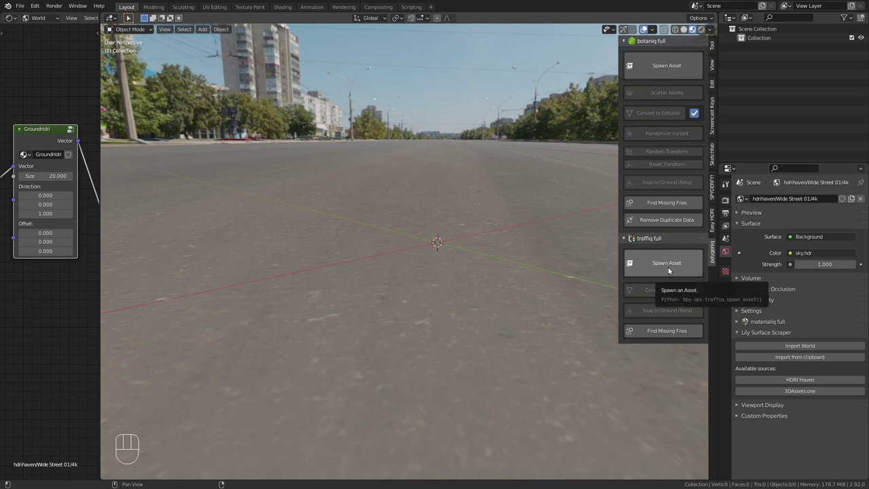
{"action": "left_click", "coordinate": [665, 261]}
{"action": "left_click", "coordinate": [673, 319]}
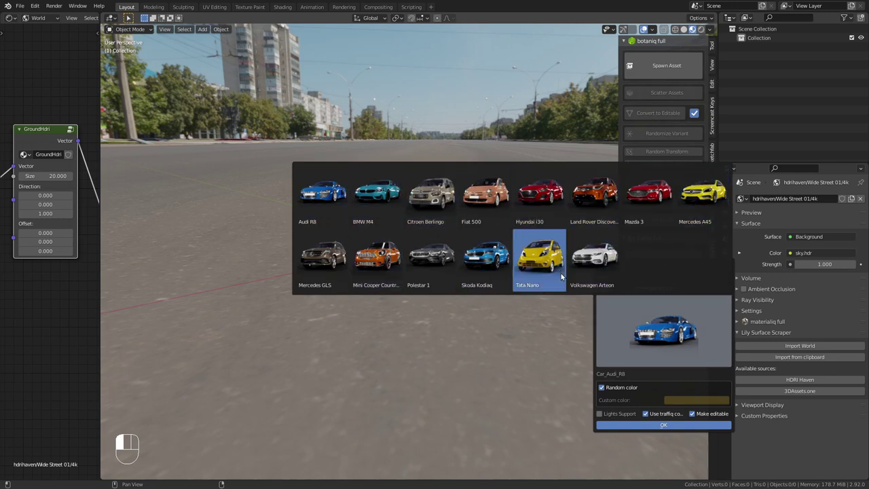
{"action": "left_click", "coordinate": [653, 288]}
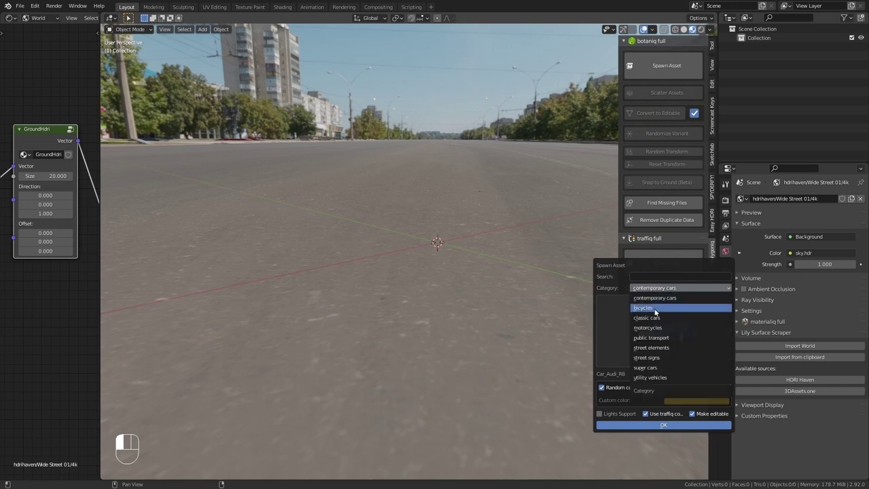
{"action": "left_click", "coordinate": [655, 312]}
{"action": "left_click", "coordinate": [655, 325]}
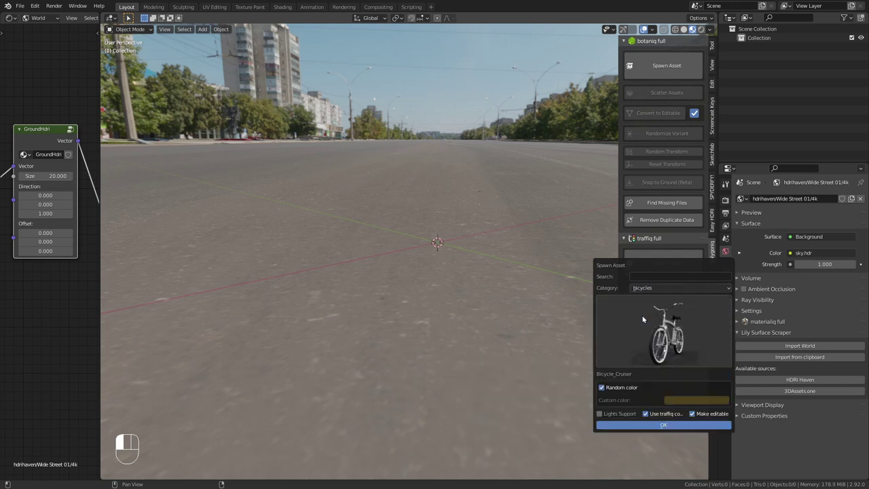
{"action": "left_click", "coordinate": [650, 288]}
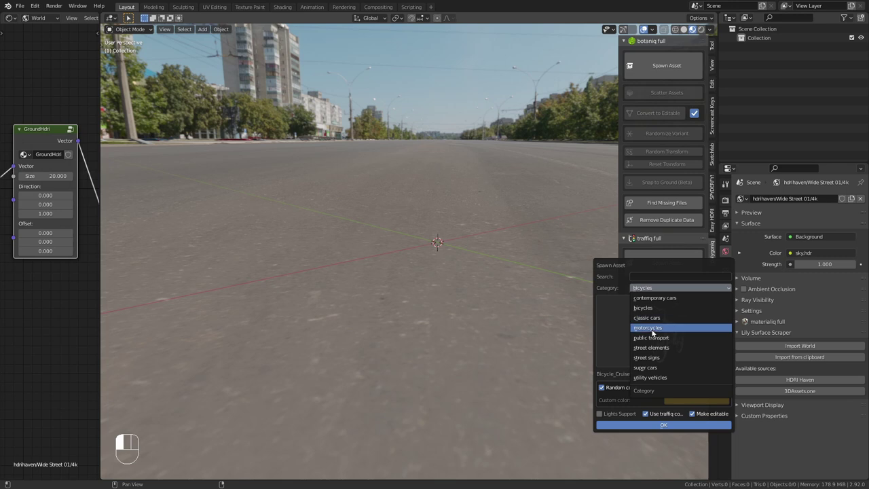
{"action": "left_click", "coordinate": [650, 328]}
{"action": "left_click", "coordinate": [667, 330]}
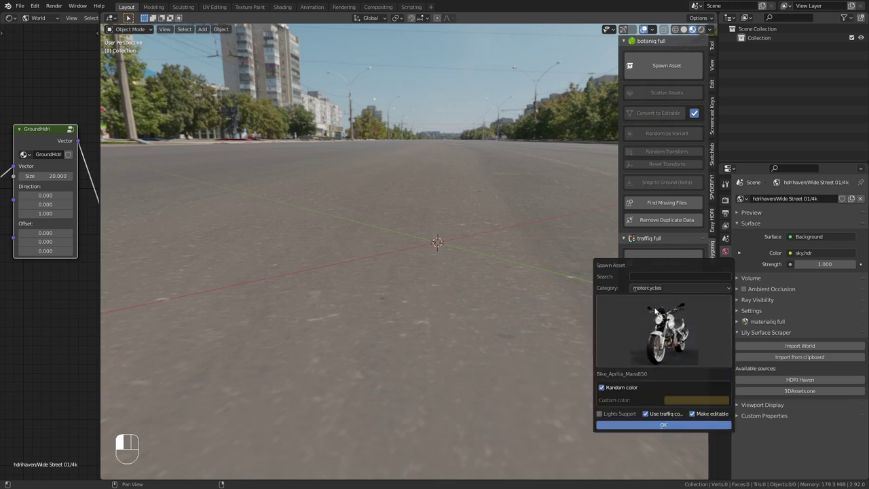
Step: Switch the category back to contemporary cars and pick the Car_Audi_R8 tile
{"action": "left_click", "coordinate": [662, 287]}
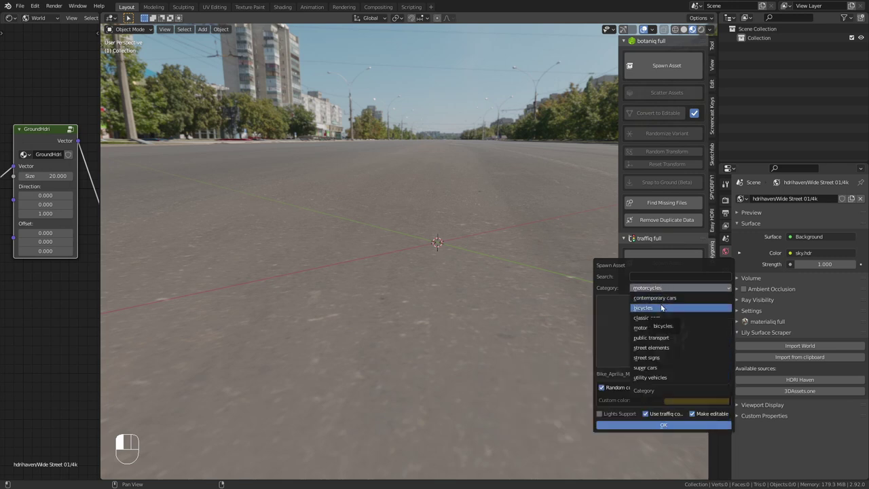
{"action": "key", "text": "Escape"}
{"action": "left_click", "coordinate": [661, 288]}
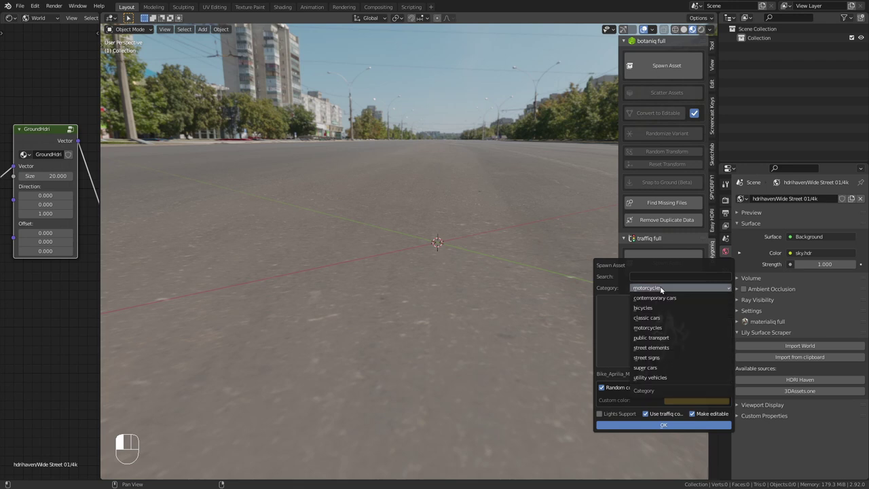
{"action": "left_click", "coordinate": [658, 298]}
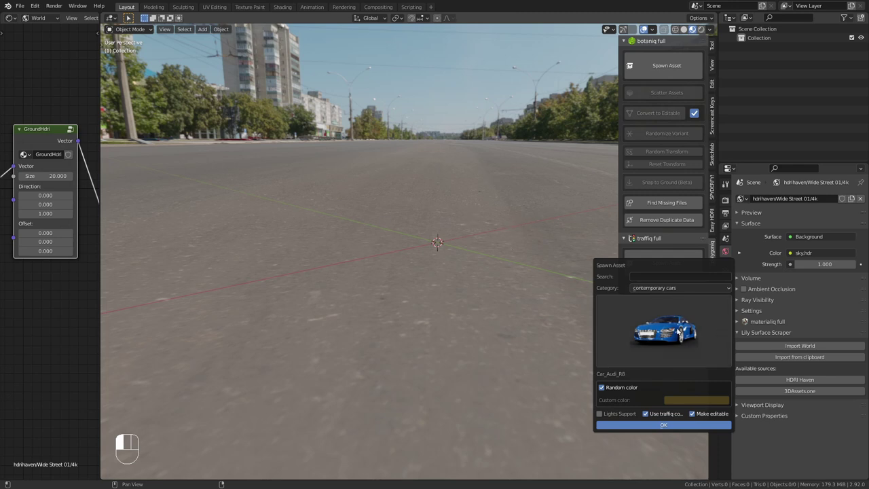
{"action": "left_click", "coordinate": [640, 319]}
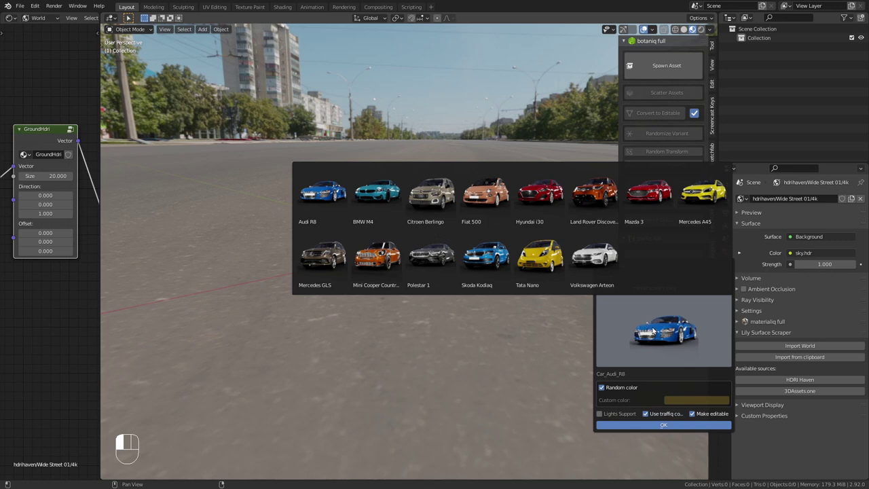
{"action": "left_click", "coordinate": [321, 193]}
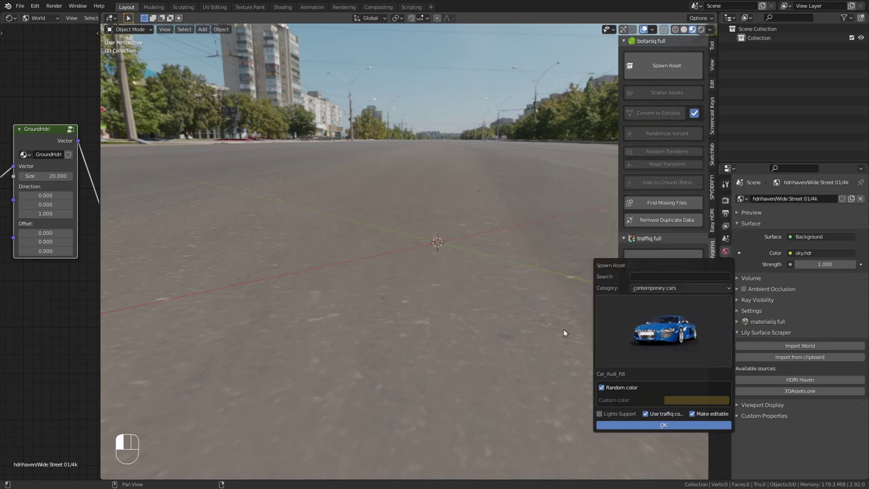
Step: Spawn the Audi R8, hide the sidebar, and unmute the GroundHdri node to project the ground
{"action": "left_click", "coordinate": [668, 427]}
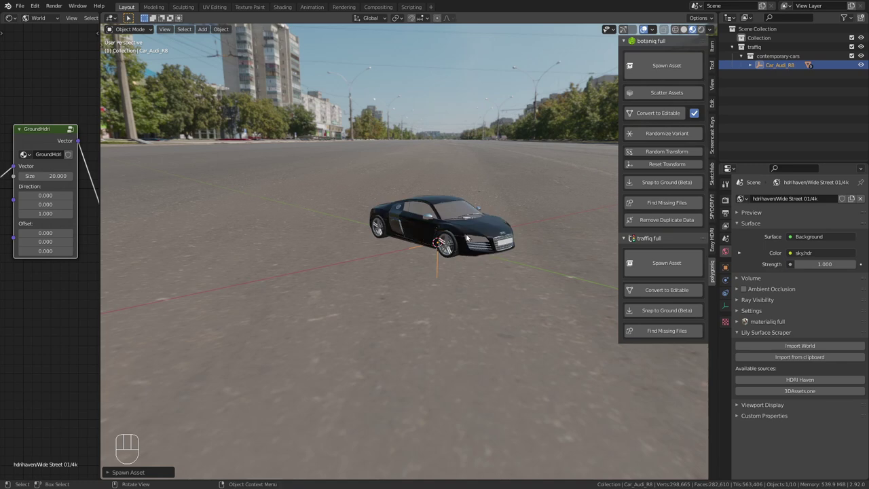
{"action": "scroll", "coordinate": [467, 238], "scroll_direction": "up", "scroll_amount": 2}
{"action": "key", "text": "n"}
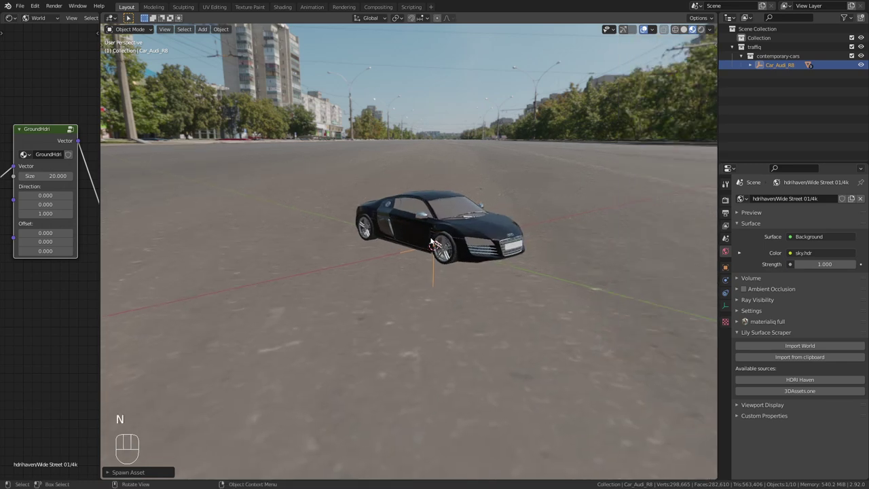
{"action": "middle_click_drag", "start_coordinate": [454, 243], "coordinate": [464, 277]}
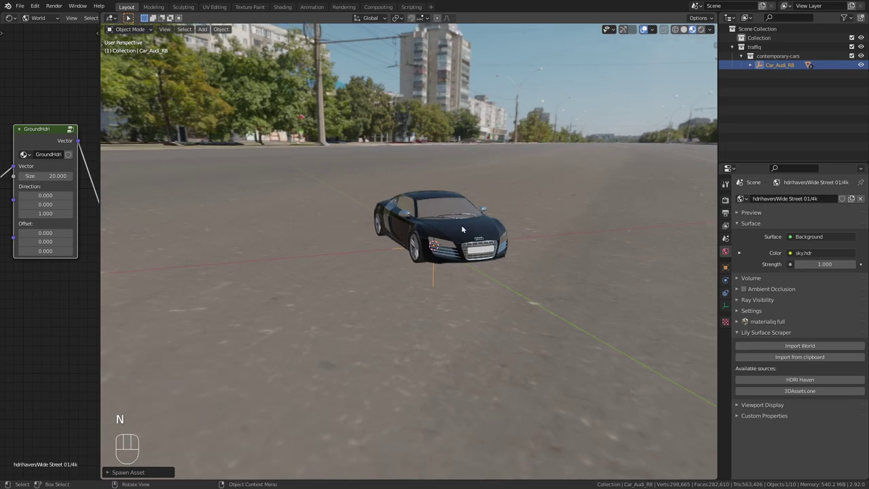
{"action": "middle_click_drag", "start_coordinate": [462, 230], "coordinate": [334, 206]}
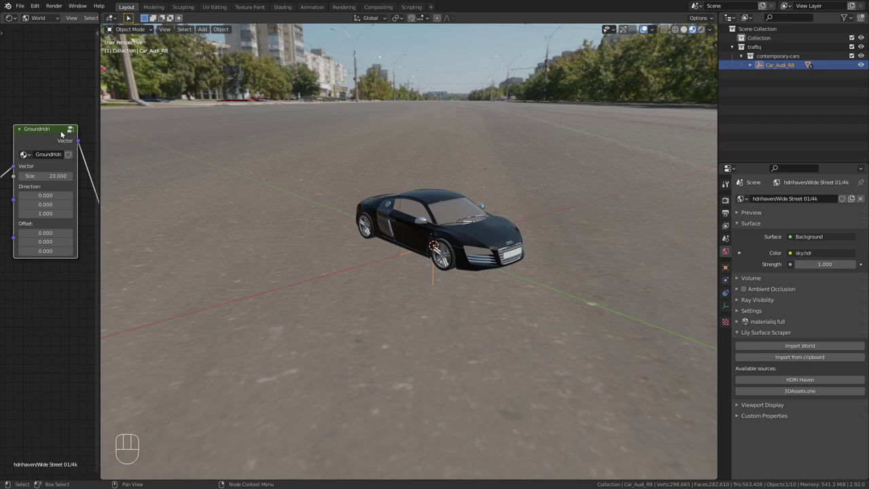
{"action": "middle_click_drag", "start_coordinate": [420, 258], "coordinate": [312, 219]}
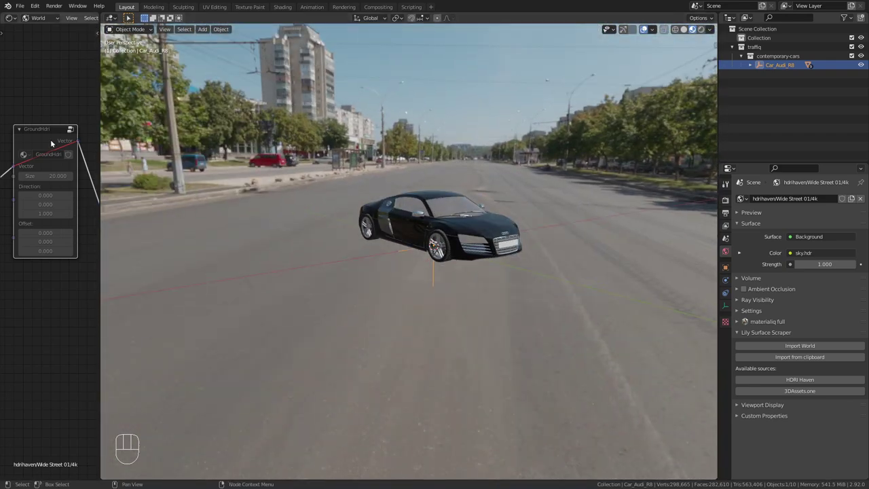
{"action": "key", "text": "m"}
{"action": "middle_click_drag", "start_coordinate": [400, 208], "coordinate": [212, 209]}
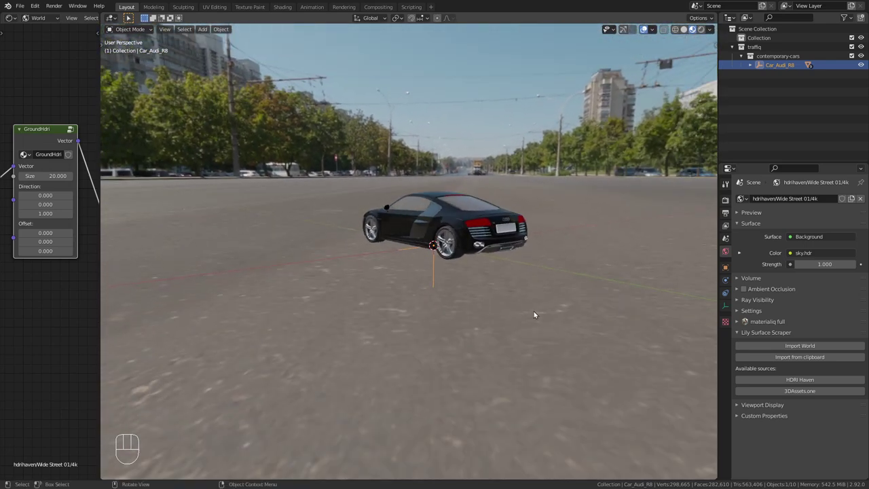
Step: Rotate the Audi about 94° around the Z axis and scale it up
{"action": "key", "text": "r"}
{"action": "key", "text": "z"}
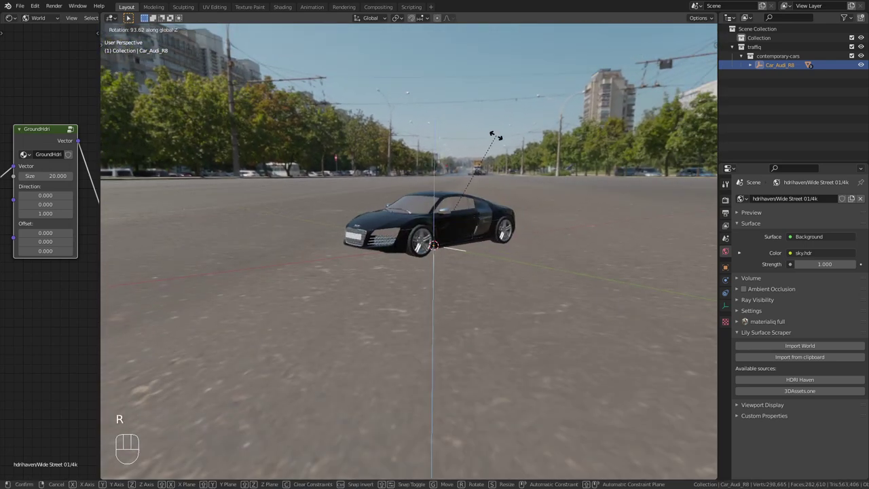
{"action": "left_click", "coordinate": [495, 137]}
{"action": "key", "text": "s"}
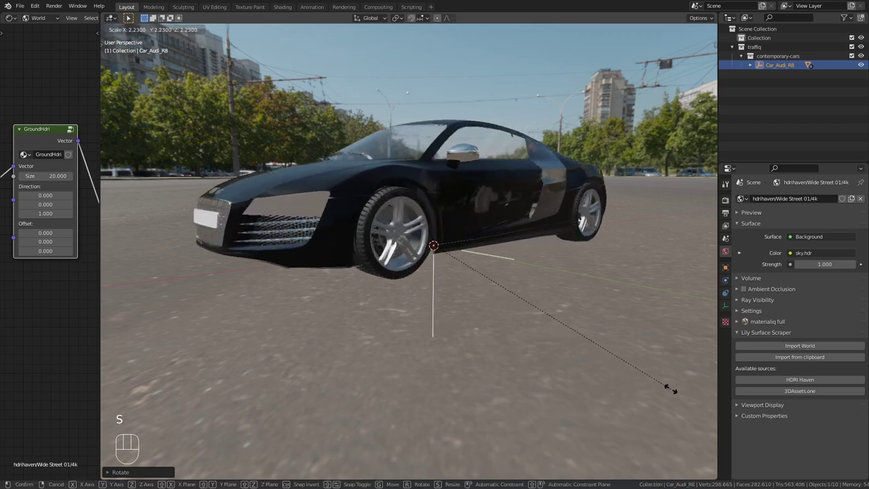
{"action": "left_click", "coordinate": [244, 349]}
{"action": "scroll", "coordinate": [406, 253], "scroll_direction": "down", "scroll_amount": 3}
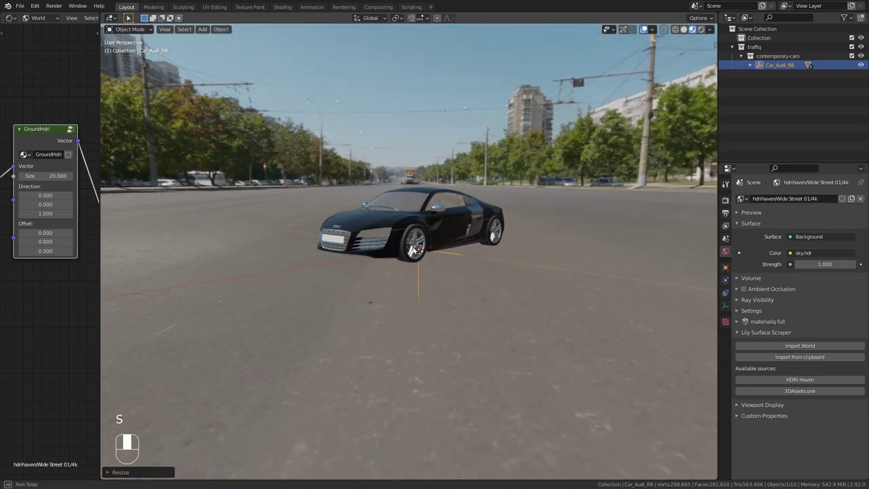
{"action": "key", "text": "s"}
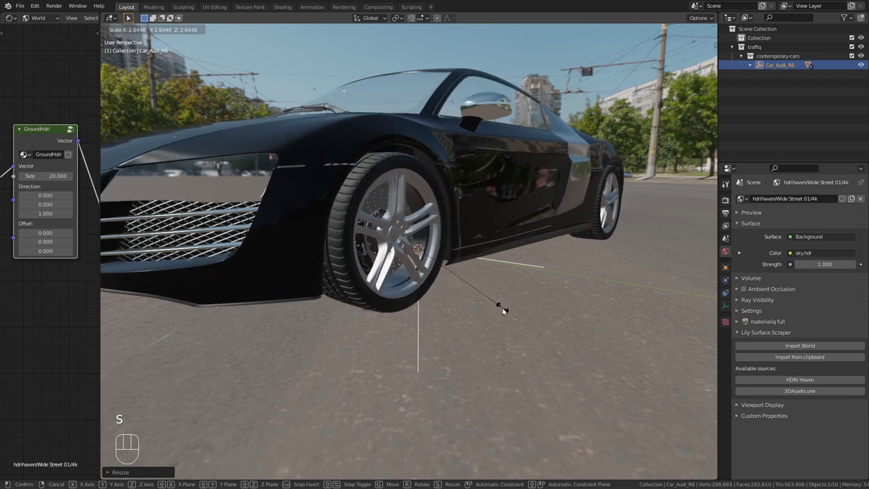
{"action": "right_click", "coordinate": [475, 285]}
{"action": "scroll", "coordinate": [460, 268], "scroll_direction": "up", "scroll_amount": 1}
{"action": "scroll", "coordinate": [461, 264], "scroll_direction": "up", "scroll_amount": 1}
{"action": "scroll", "coordinate": [456, 261], "scroll_direction": "down", "scroll_amount": 2}
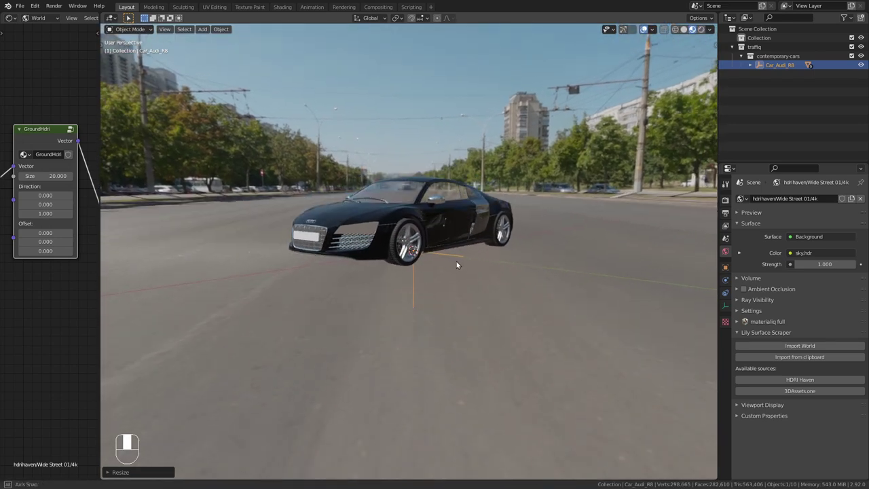
{"action": "scroll", "coordinate": [458, 263], "scroll_direction": "up", "scroll_amount": 1}
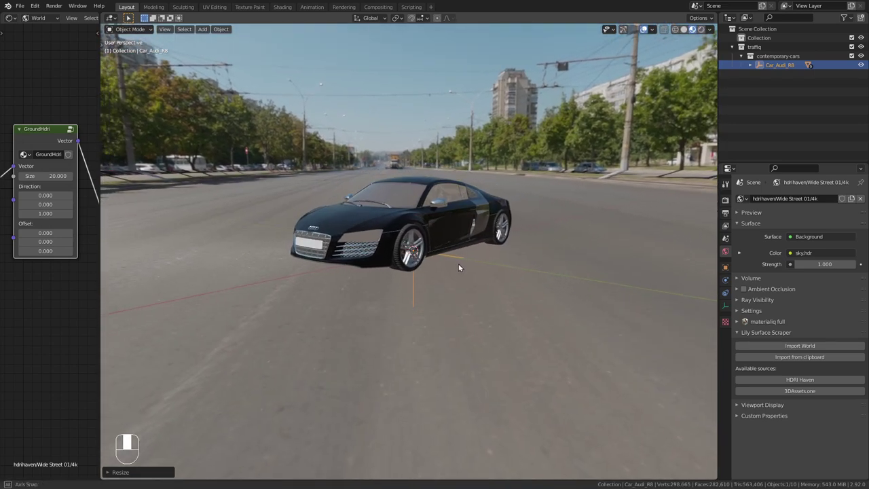
{"action": "scroll", "coordinate": [441, 262], "scroll_direction": "down", "scroll_amount": 1, "text": "shift"}
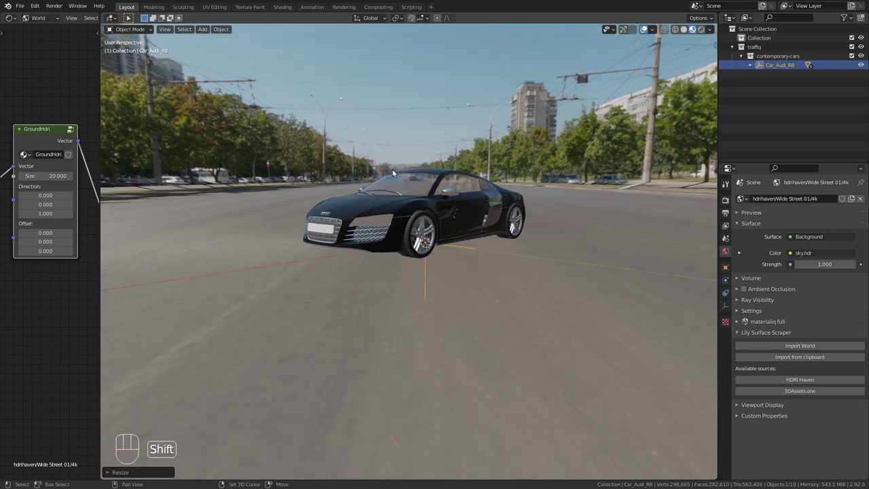
Step: Add a camera and align it to the current view with Ctrl+Alt+Numpad 0
{"action": "key", "text": "shift+a"}
{"action": "mouse_move", "coordinate": [389, 149]}
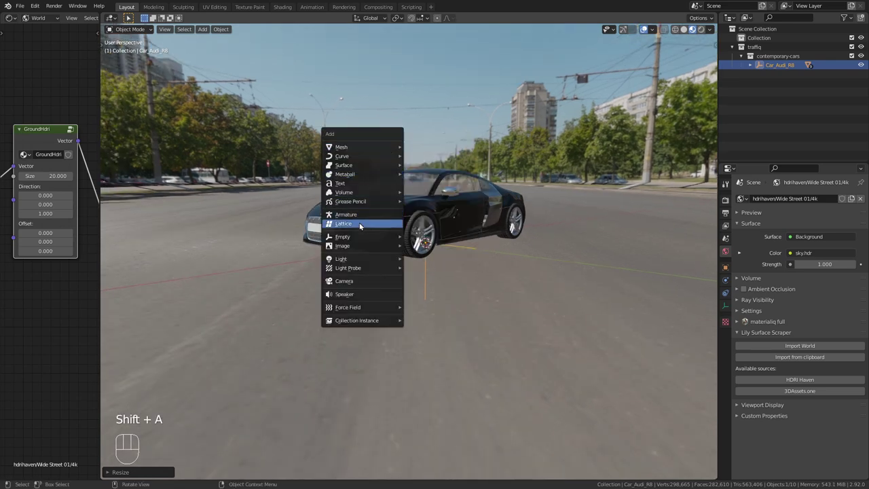
{"action": "left_click", "coordinate": [351, 281]}
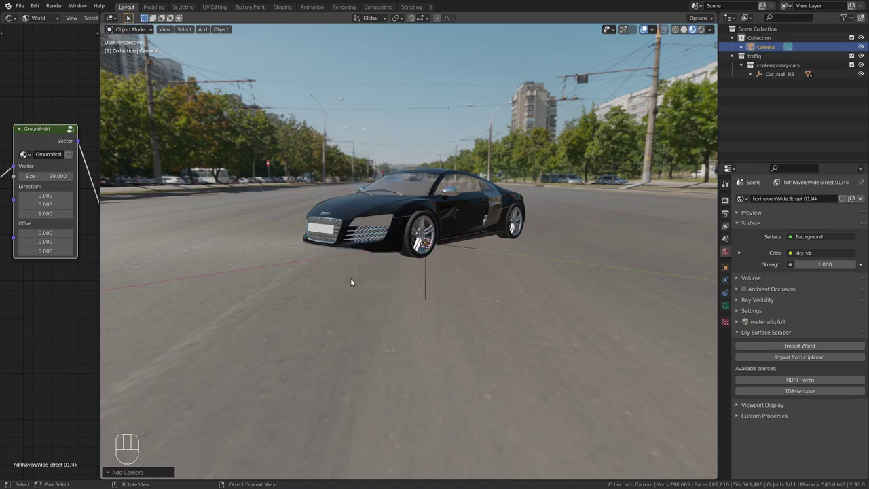
{"action": "middle_click_drag", "start_coordinate": [455, 271], "coordinate": [469, 273]}
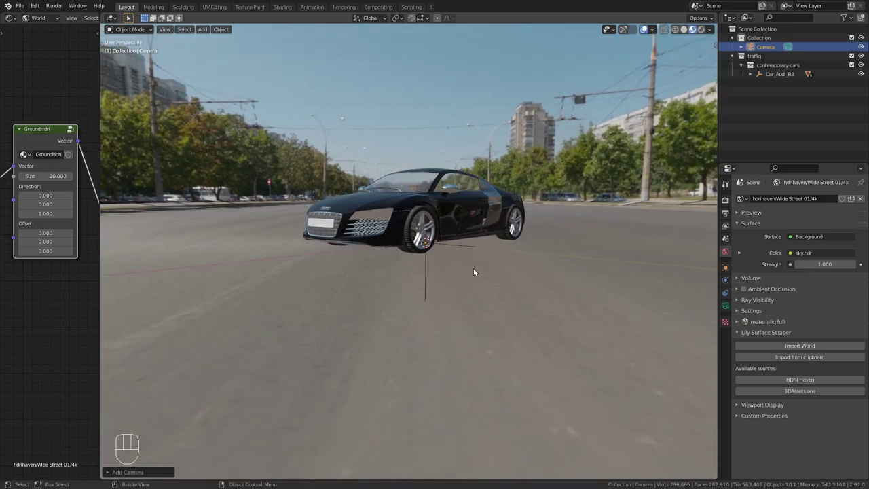
{"action": "key", "text": "ctrl+alt+KP_0"}
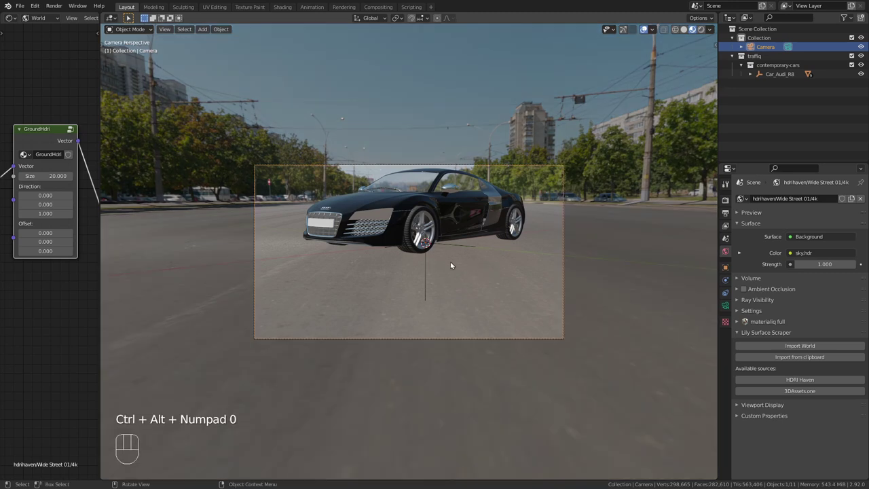
Step: Move the camera, tilt it on its X axis, and pull it back to frame the Audi
{"action": "key", "text": "g"}
{"action": "left_click", "coordinate": [441, 300]}
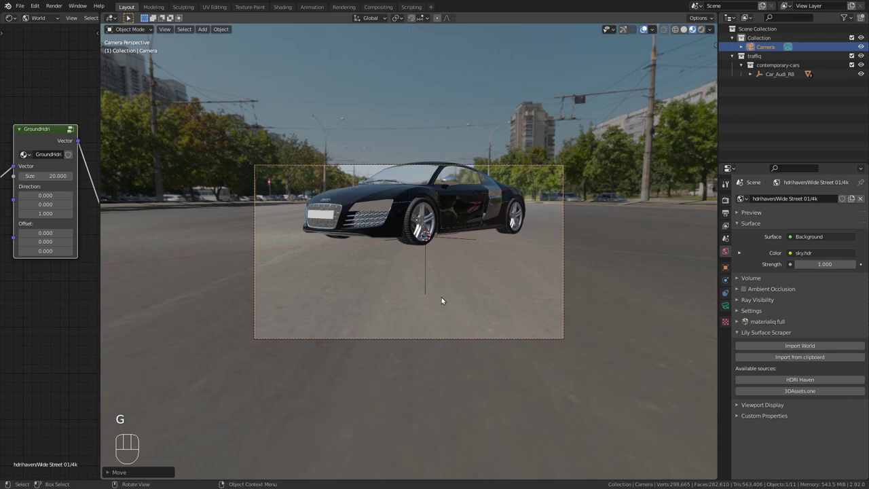
{"action": "key", "text": "r"}
{"action": "key", "text": "x"}
{"action": "key", "text": "x"}
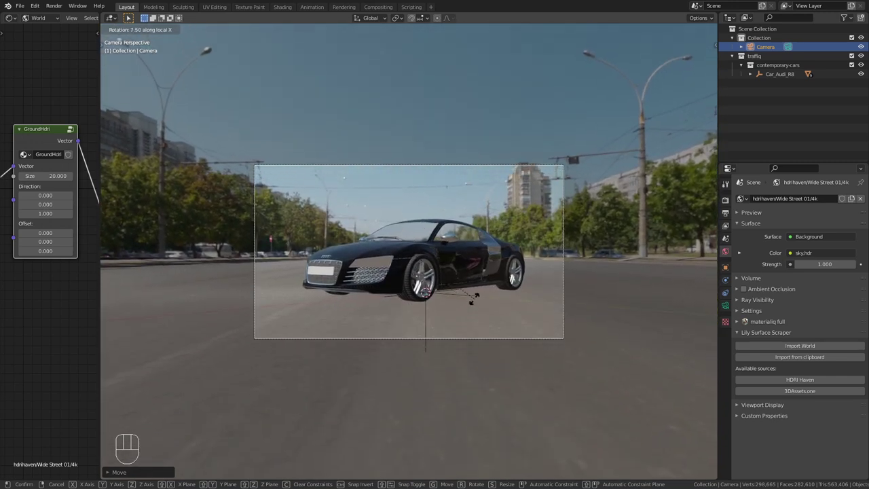
{"action": "left_click", "coordinate": [475, 302]}
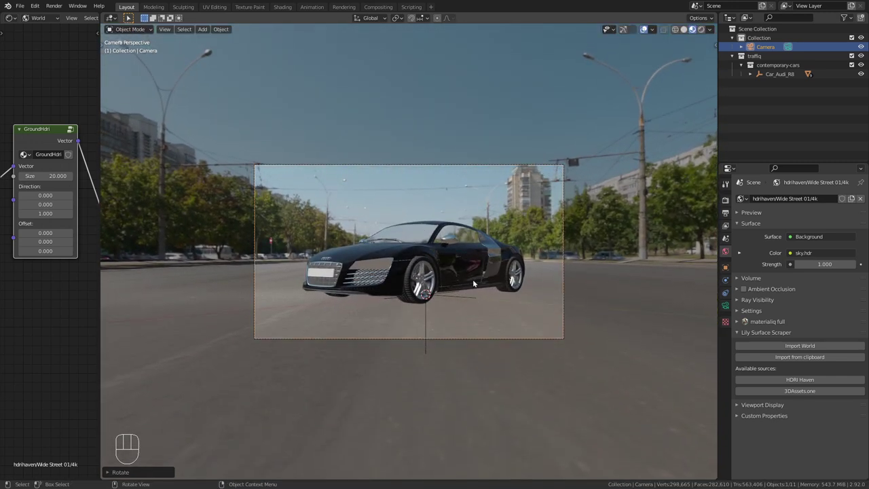
{"action": "key", "text": "g"}
{"action": "key", "text": "z"}
{"action": "key", "text": "z"}
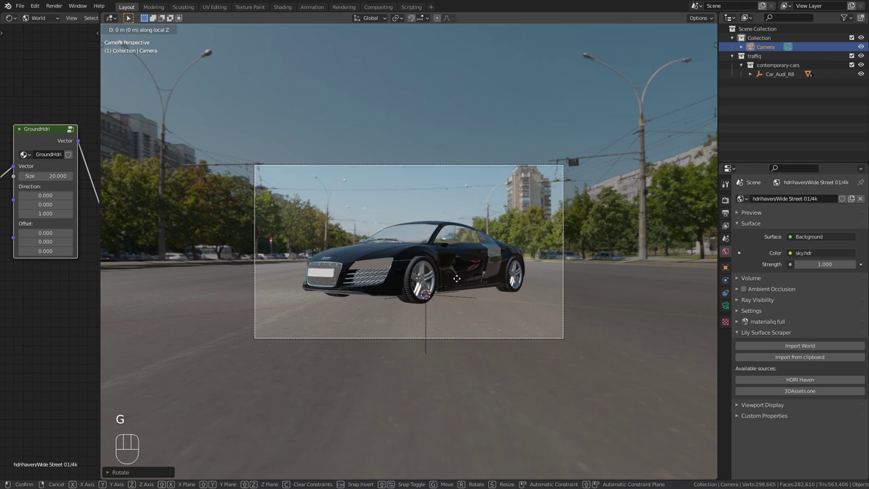
{"action": "left_click", "coordinate": [475, 25]}
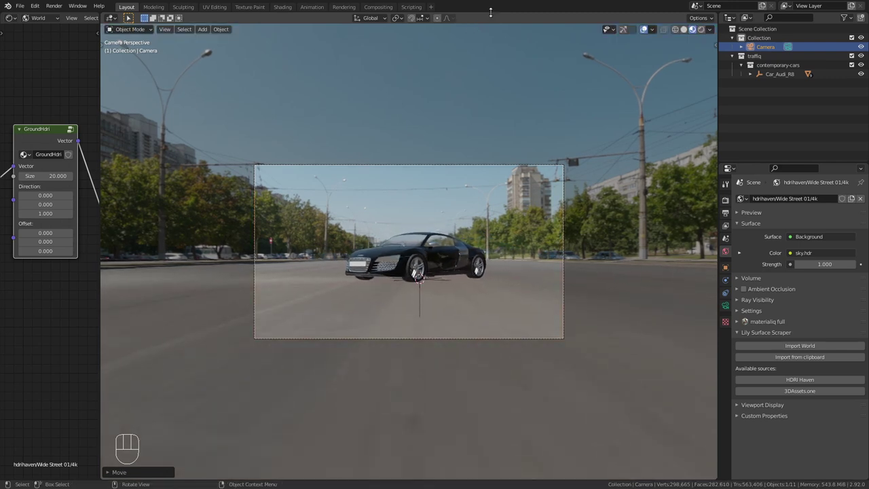
Step: Lengthen the camera's focal length and raise the camera vertically
{"action": "left_click", "coordinate": [725, 306]}
{"action": "left_click_drag", "start_coordinate": [819, 240], "coordinate": [839, 240]}
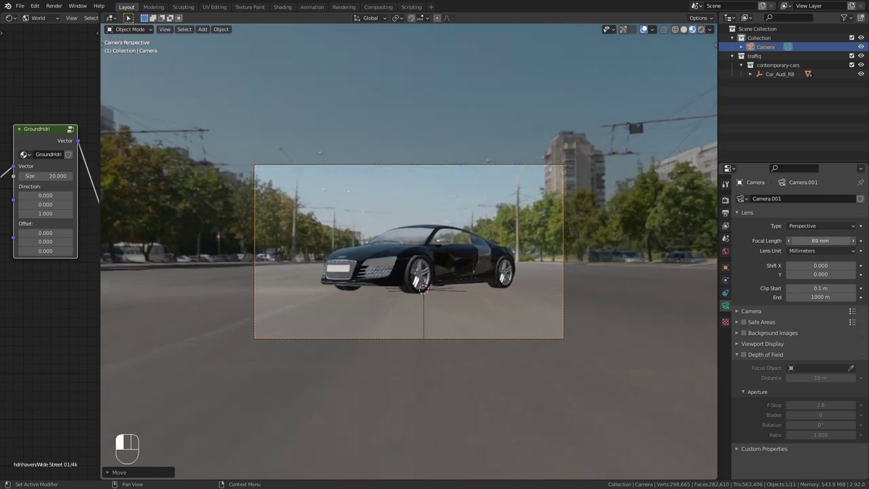
{"action": "key", "text": "g"}
{"action": "key", "text": "z"}
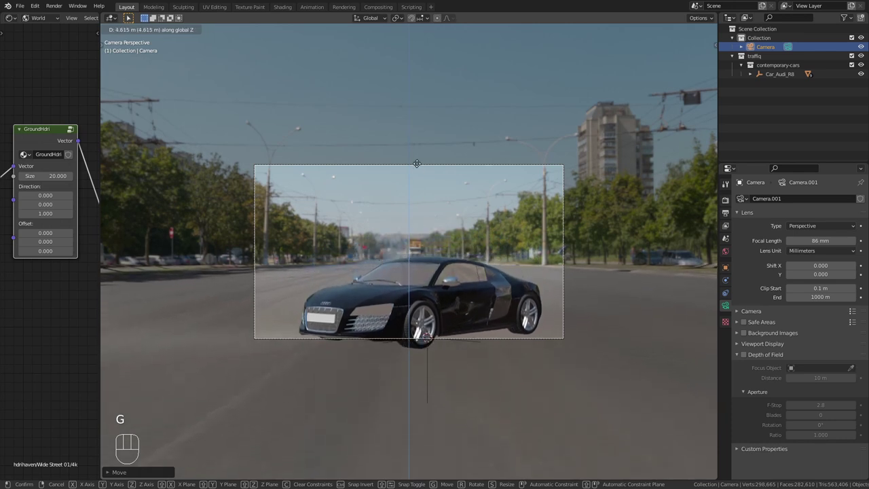
{"action": "left_click", "coordinate": [531, 295]}
Step: Tilt the camera slightly downward on its X axis with fine precision
{"action": "key", "text": "r"}
{"action": "key", "text": "x"}
{"action": "key", "text": "x"}
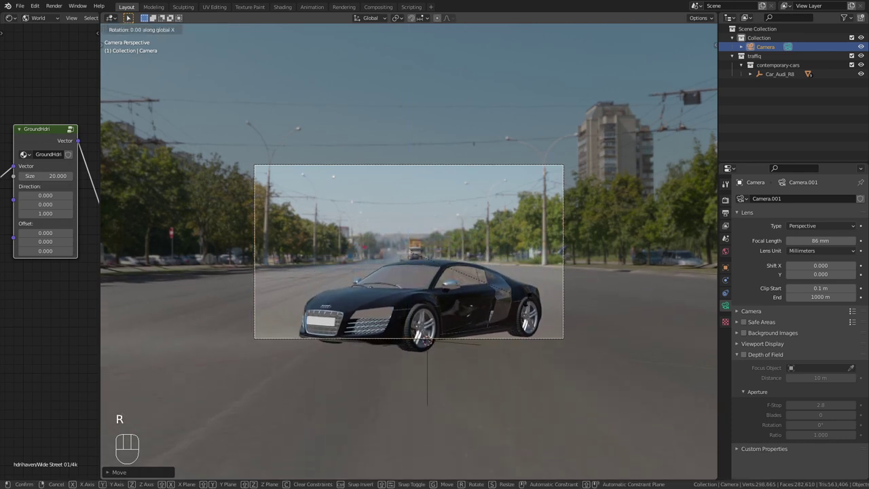
{"action": "key", "text": "shift"}
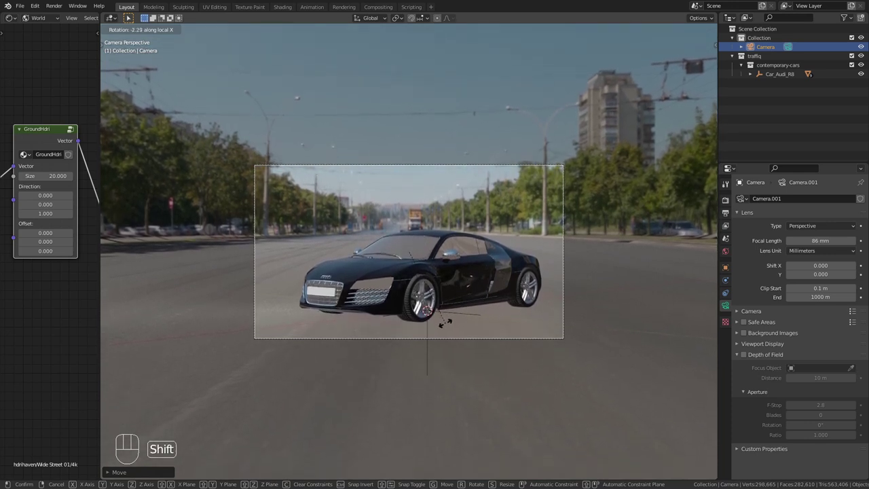
{"action": "left_click", "coordinate": [448, 321]}
{"action": "scroll", "coordinate": [456, 265], "scroll_direction": "up", "scroll_amount": 4}
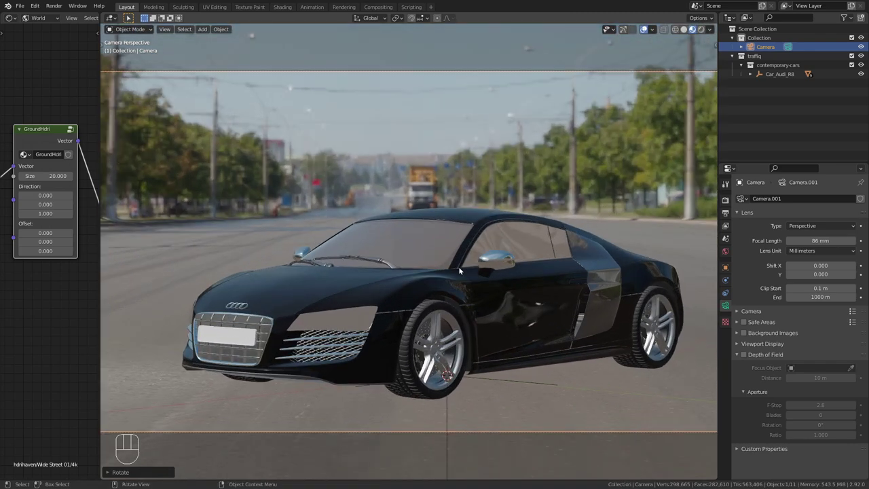
Step: Keep Cycles as the engine, tick Adaptive Sampling, and switch the viewport to Rendered shading
{"action": "scroll", "coordinate": [458, 264], "scroll_direction": "down", "scroll_amount": 2}
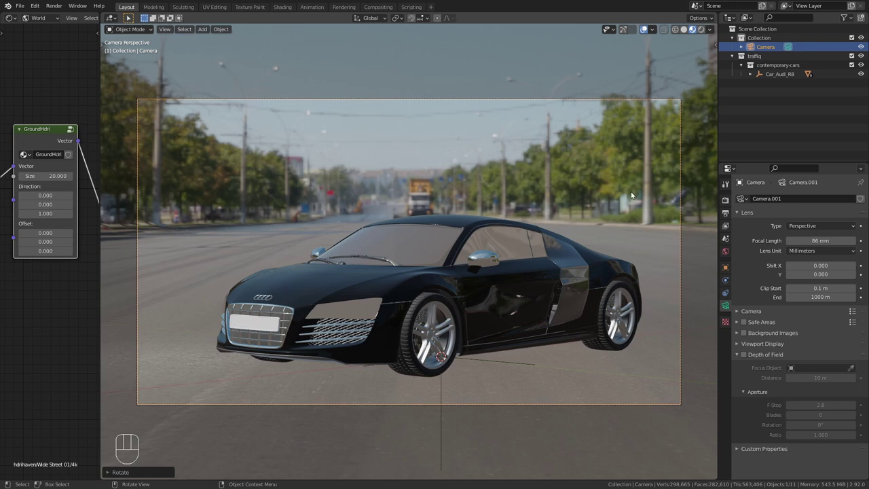
{"action": "left_click", "coordinate": [725, 199]}
{"action": "left_click", "coordinate": [820, 199]}
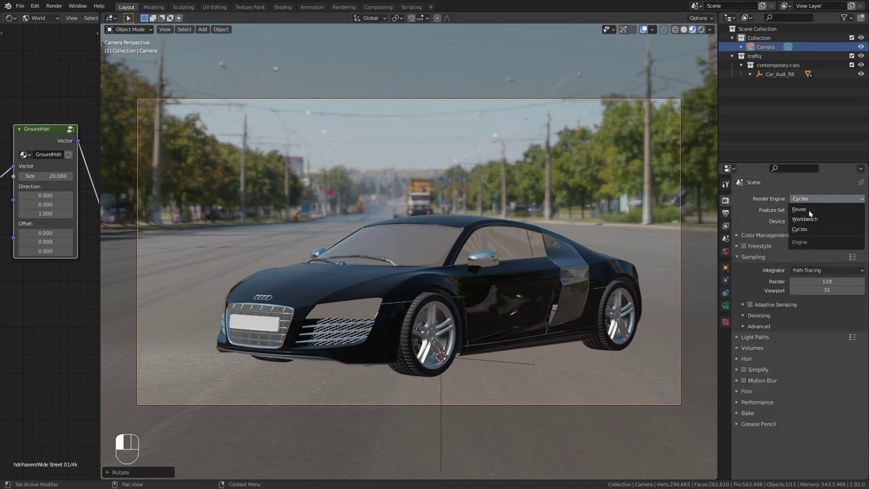
{"action": "left_click", "coordinate": [806, 224]}
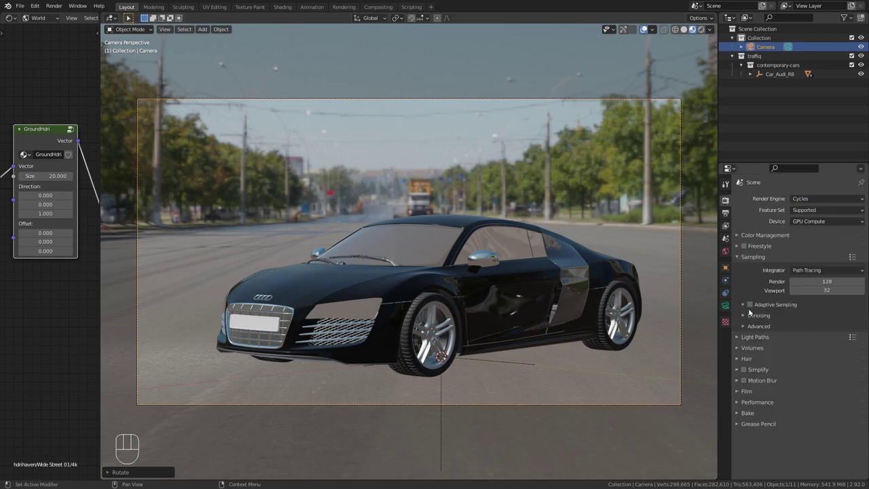
{"action": "left_click", "coordinate": [749, 304]}
{"action": "left_click", "coordinate": [701, 30]}
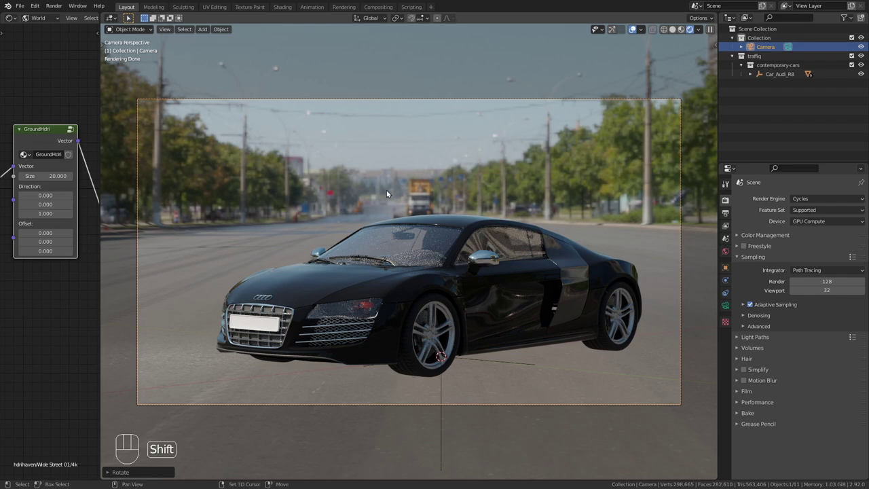
Step: Add a mesh plane under the Audi and scale it to about 30.5
{"action": "key", "text": "shift+a"}
{"action": "mouse_move", "coordinate": [348, 59]}
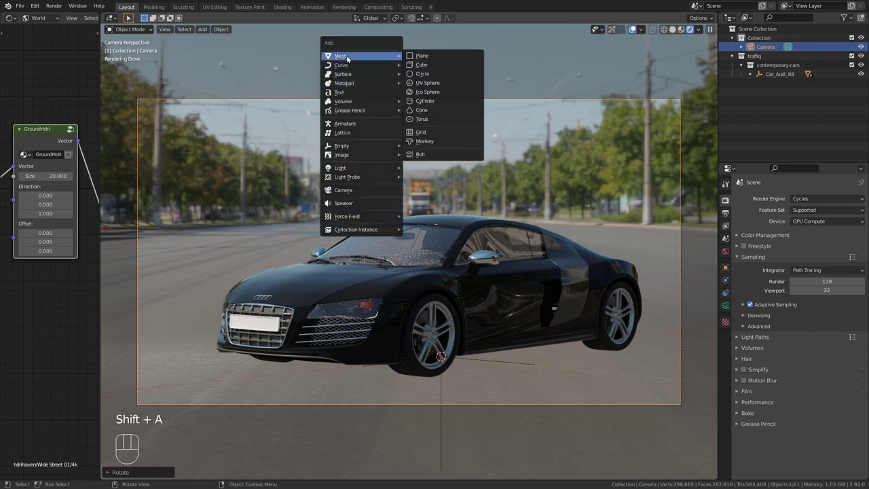
{"action": "left_click", "coordinate": [424, 55]}
{"action": "key", "text": "s"}
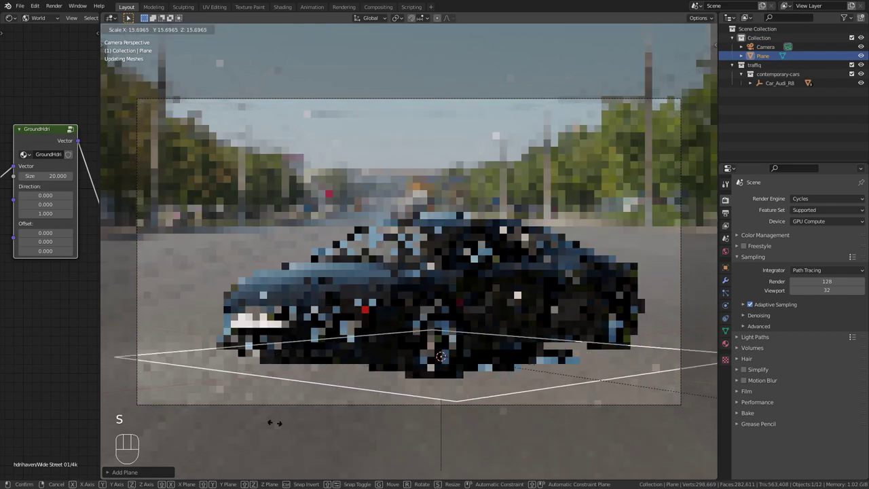
{"action": "left_click", "coordinate": [693, 426]}
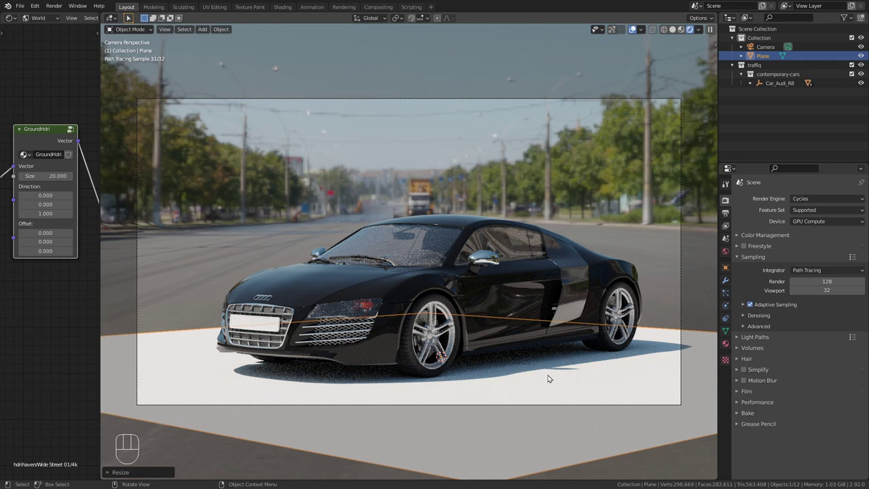
Step: Tick Shadow Catcher on the plane's Visibility settings and untick its Glossy ray visibility
{"action": "left_click", "coordinate": [725, 269]}
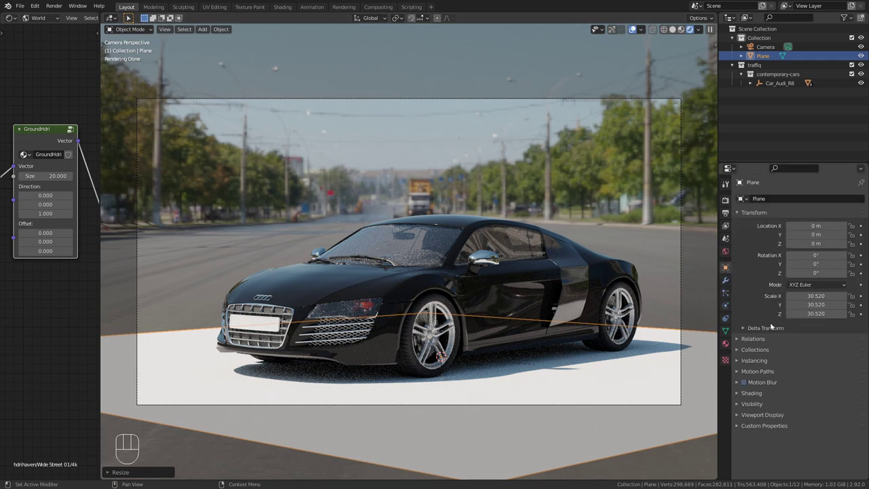
{"action": "left_click", "coordinate": [747, 404]}
{"action": "scroll", "coordinate": [749, 394], "scroll_direction": "down", "scroll_amount": 4}
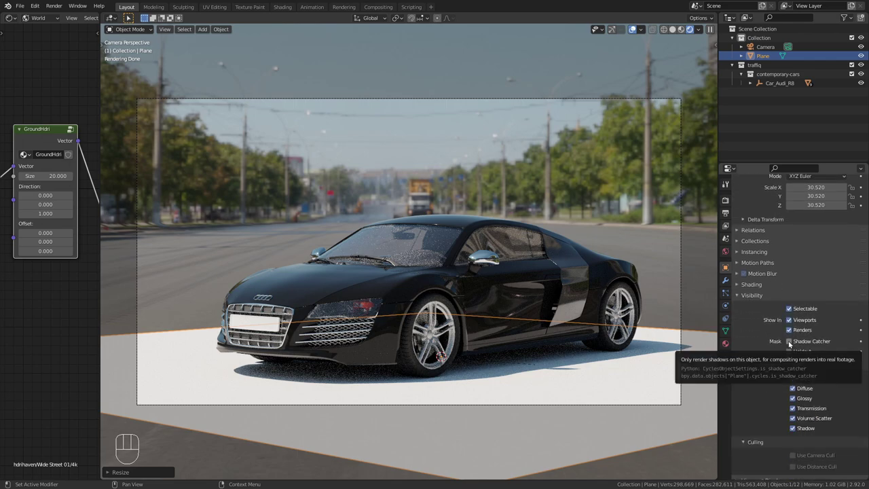
{"action": "left_click", "coordinate": [789, 341]}
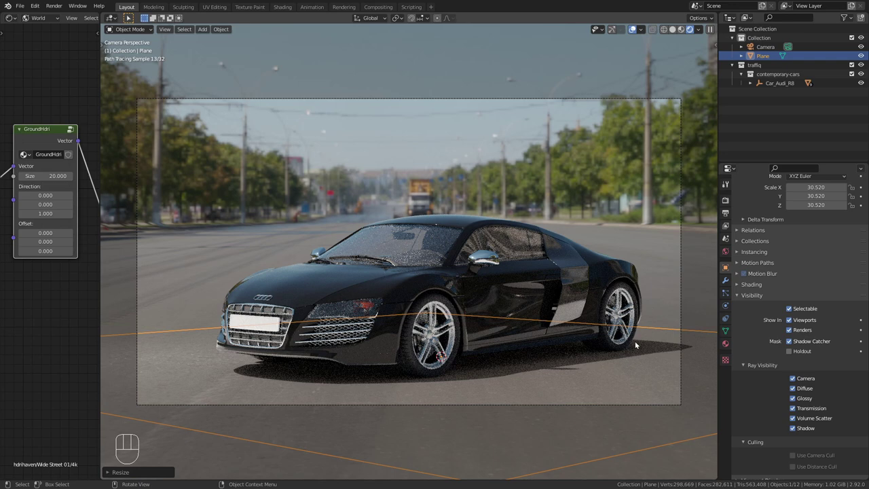
{"action": "left_click", "coordinate": [619, 199]}
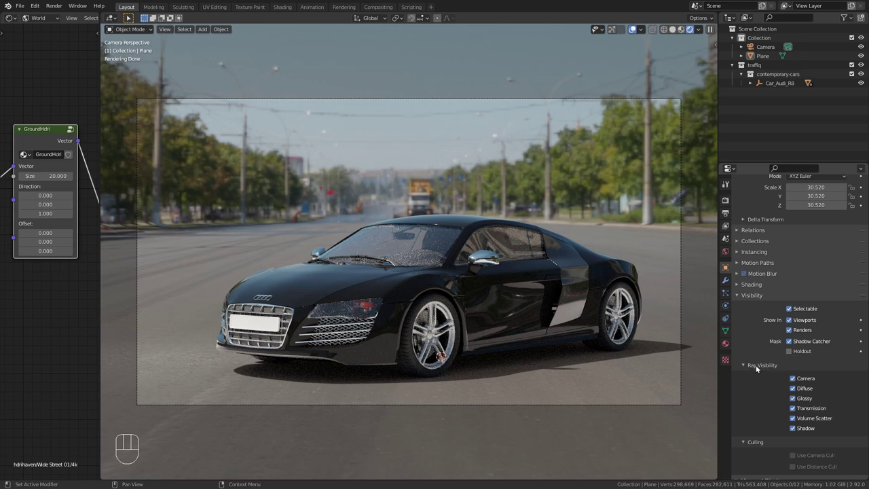
{"action": "left_click", "coordinate": [792, 399]}
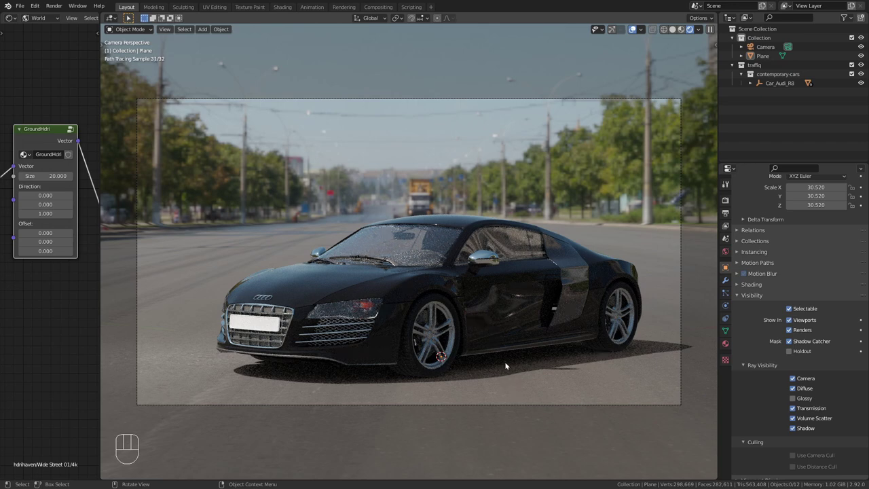
Step: Set Sampling > Render to 500 samples and switch to the Rendering workspace
{"action": "left_click", "coordinate": [725, 202]}
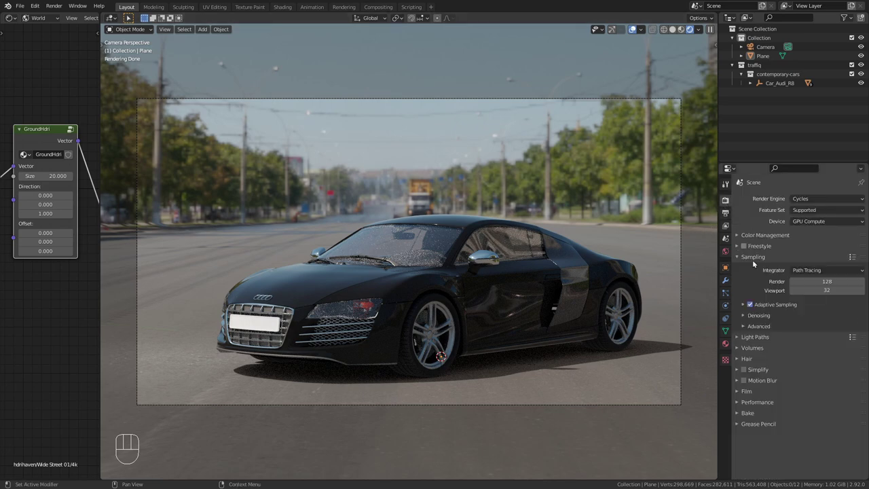
{"action": "left_click", "coordinate": [834, 282]}
{"action": "type", "text": "500"}
{"action": "left_click", "coordinate": [743, 284]}
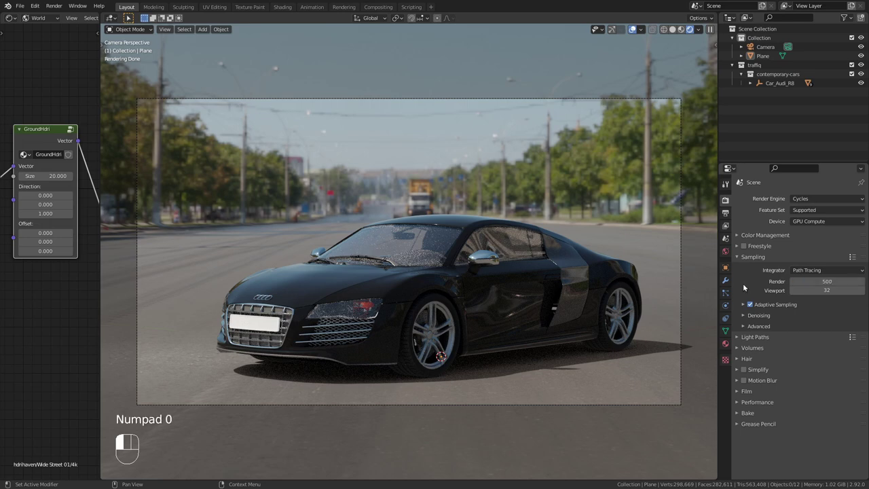
{"action": "left_click", "coordinate": [344, 7]}
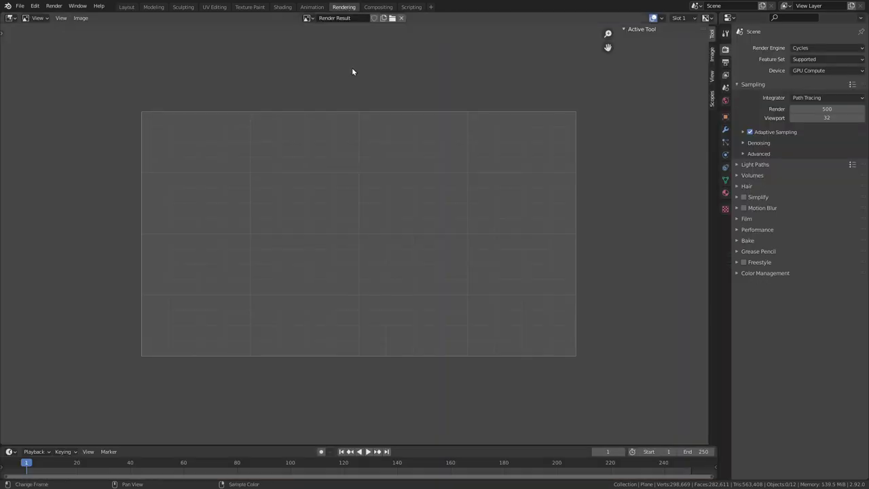
Step: Render frame 1 with F12 and pan and zoom to inspect the Audi render
{"action": "key", "text": "F12"}
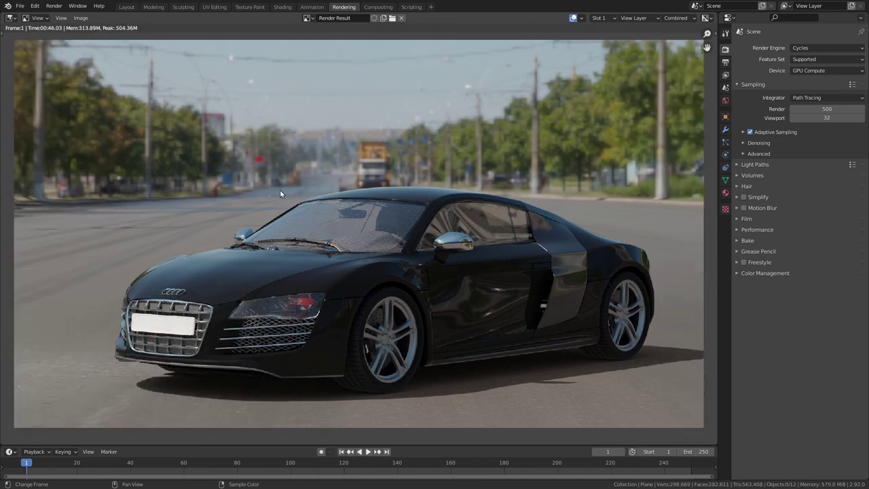
{"action": "middle_click_drag", "start_coordinate": [381, 242], "coordinate": [389, 199]}
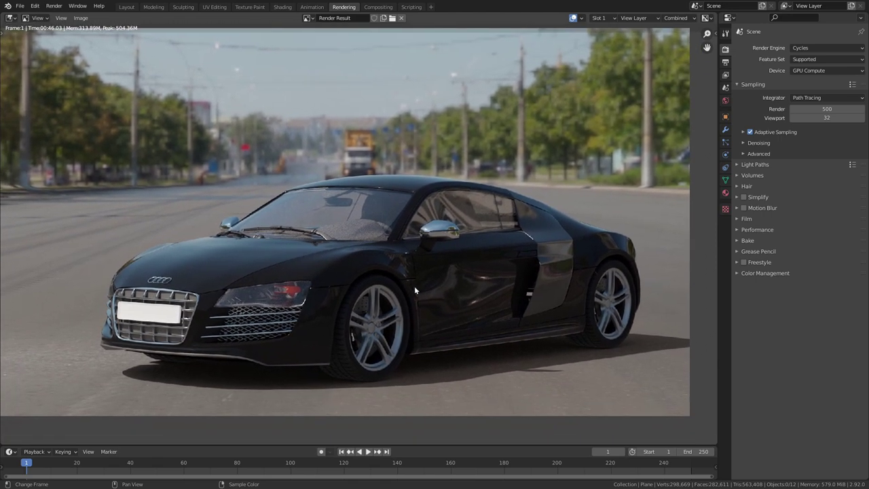
{"action": "scroll", "coordinate": [518, 148], "scroll_direction": "up", "scroll_amount": 6}
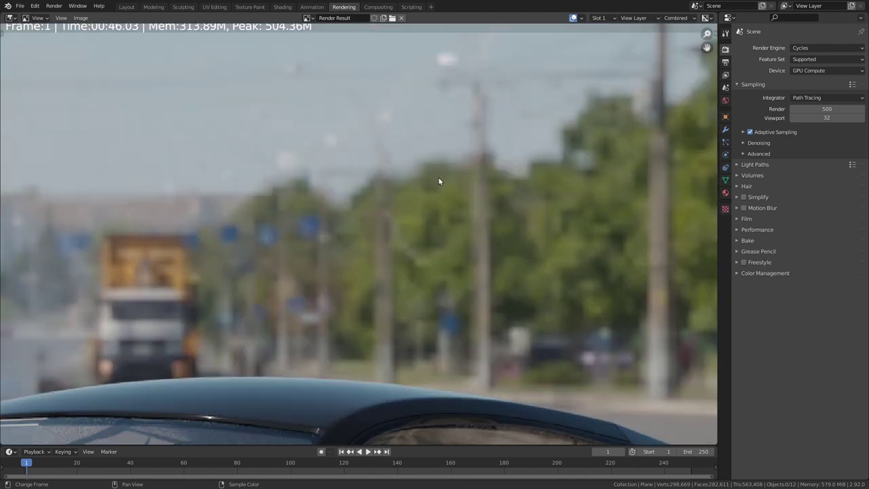
{"action": "scroll", "coordinate": [497, 211], "scroll_direction": "down", "scroll_amount": 5}
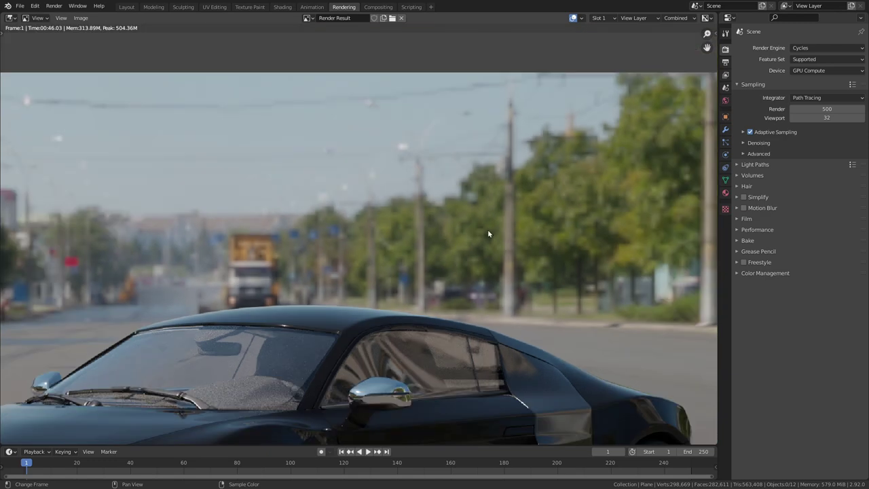
{"action": "middle_click_drag", "start_coordinate": [487, 230], "coordinate": [494, 166]}
{"action": "scroll", "coordinate": [464, 231], "scroll_direction": "up", "scroll_amount": 1}
{"action": "scroll", "coordinate": [480, 171], "scroll_direction": "down", "scroll_amount": 1}
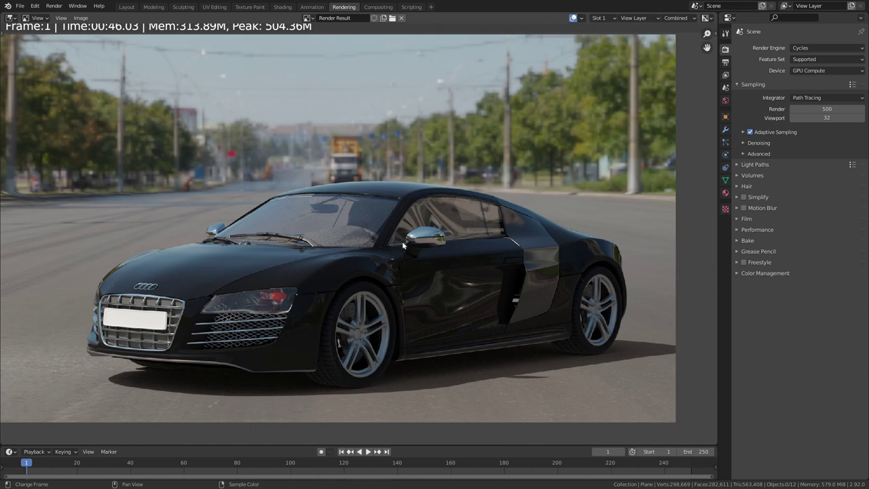
{"action": "scroll", "coordinate": [405, 234], "scroll_direction": "down", "scroll_amount": 1}
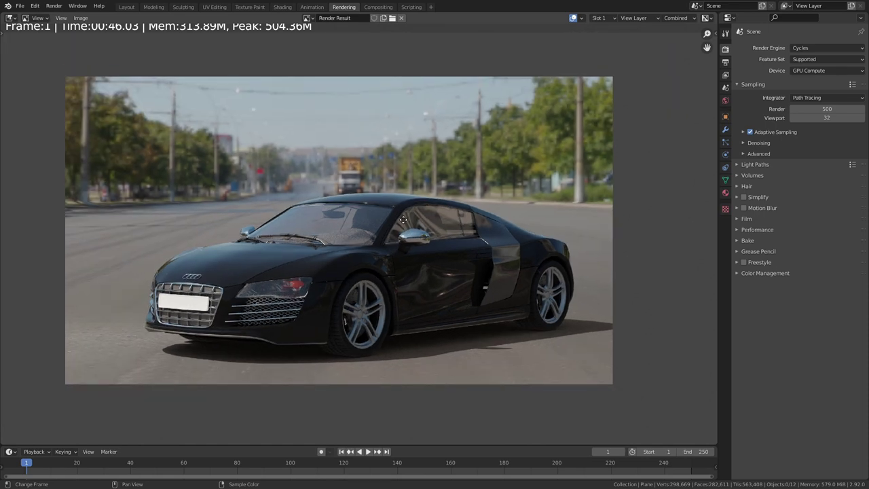
{"action": "key", "text": "ctrl"}
{"action": "scroll", "coordinate": [543, 155], "scroll_direction": "up", "scroll_amount": 1}
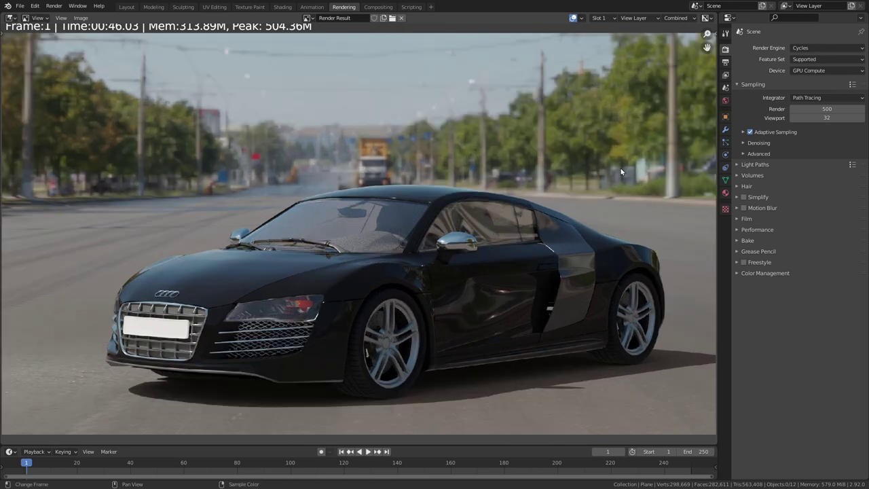